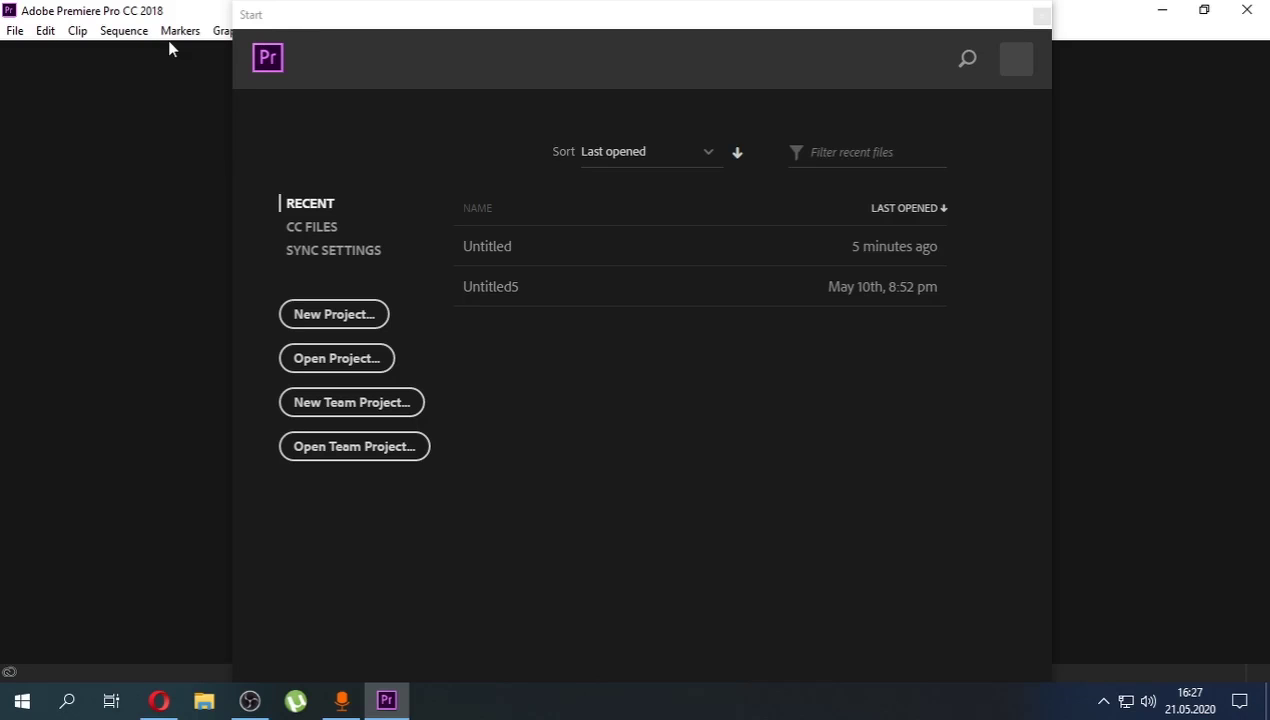
Step: Create a new project named Untitled, overwriting the existing Untitled project
left_click(332, 312)
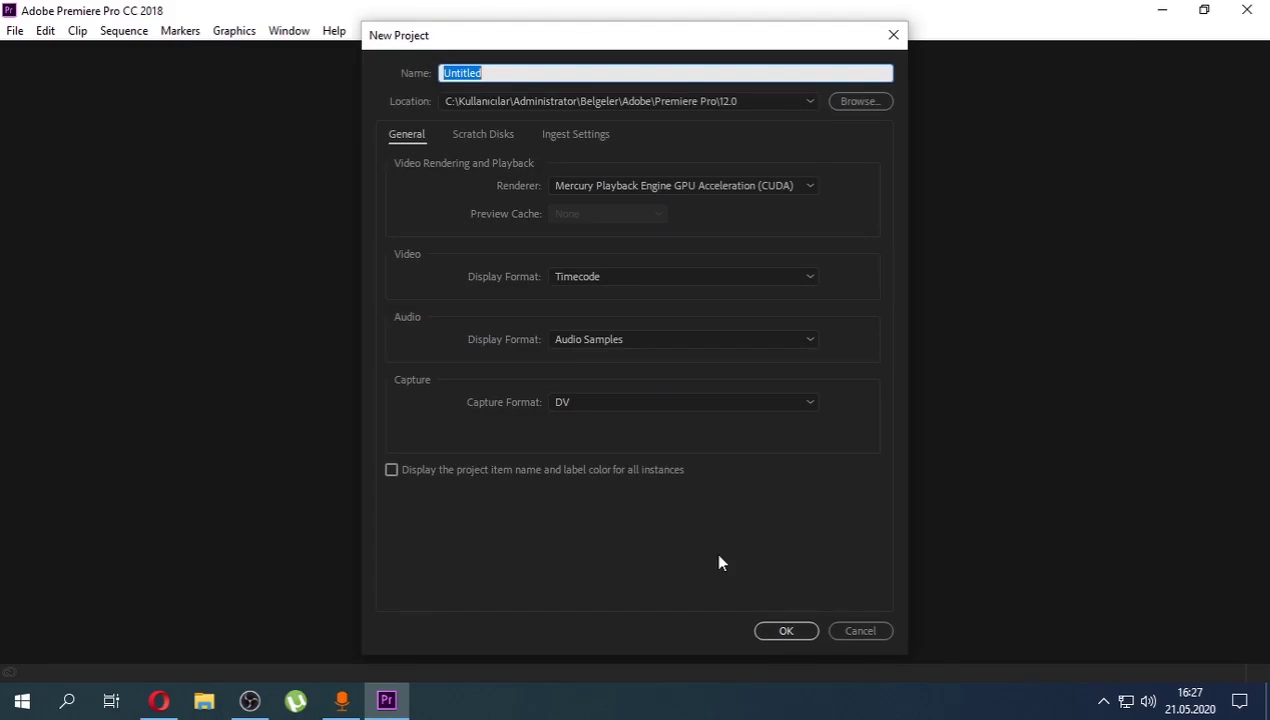
left_click(785, 630)
left_click(680, 367)
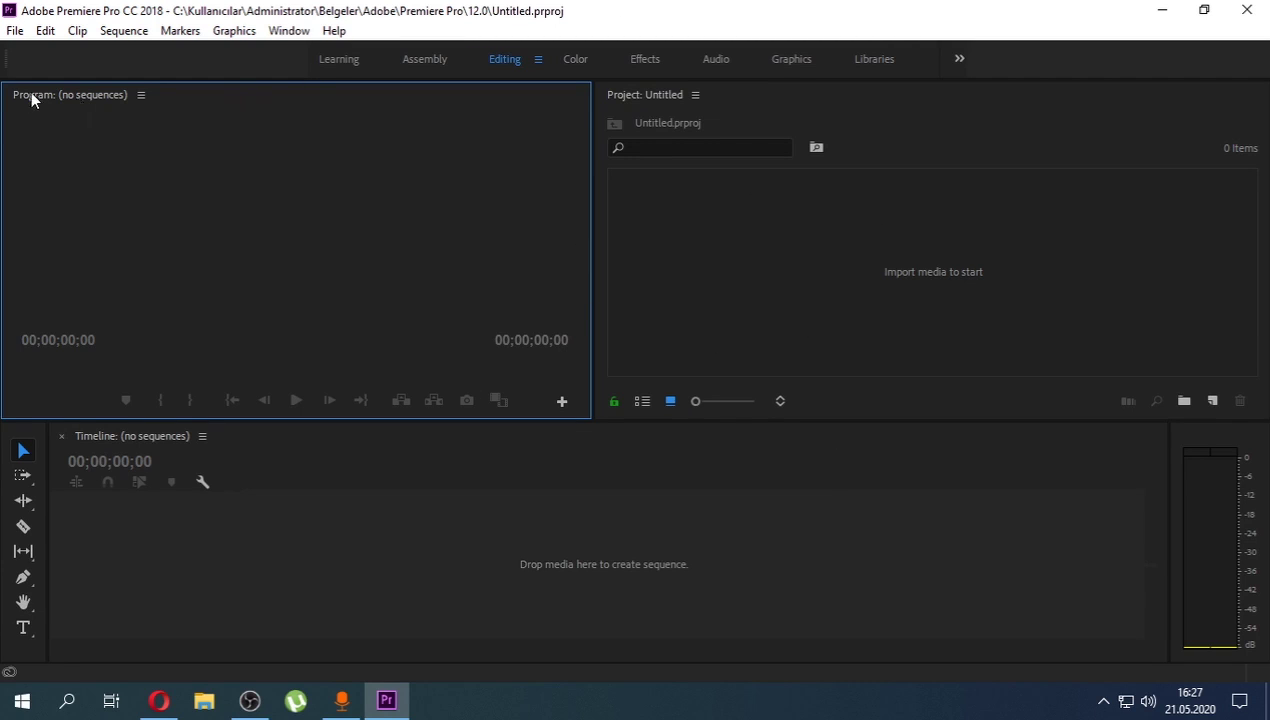
Step: Group the Program monitor with the Project panel, then pull it back into its own area
mouse_move(52, 94)
left_mouse_down()
mouse_move(240, 131)
mouse_move(4, 150)
mouse_move(47, 103)
left_mouse_up()
left_click_drag(55, 100, 712, 274)
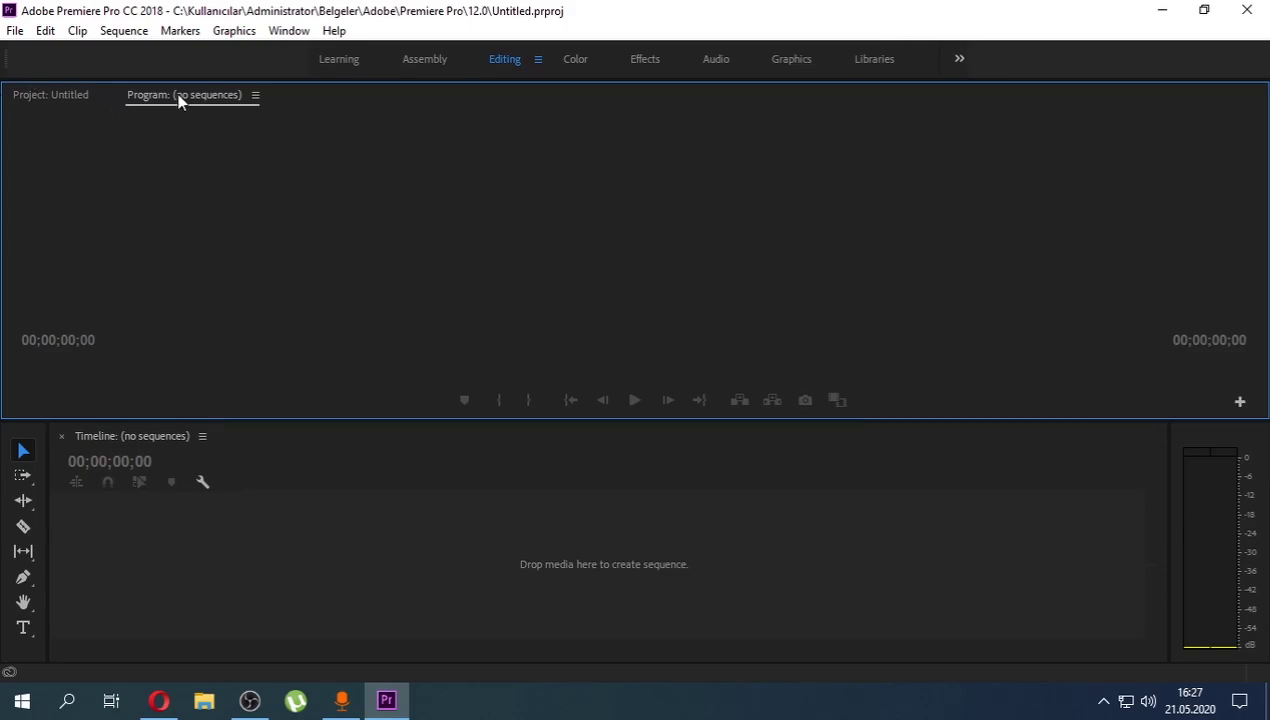
mouse_move(178, 100)
left_mouse_down()
mouse_move(37, 175)
mouse_move(30, 208)
left_mouse_up()
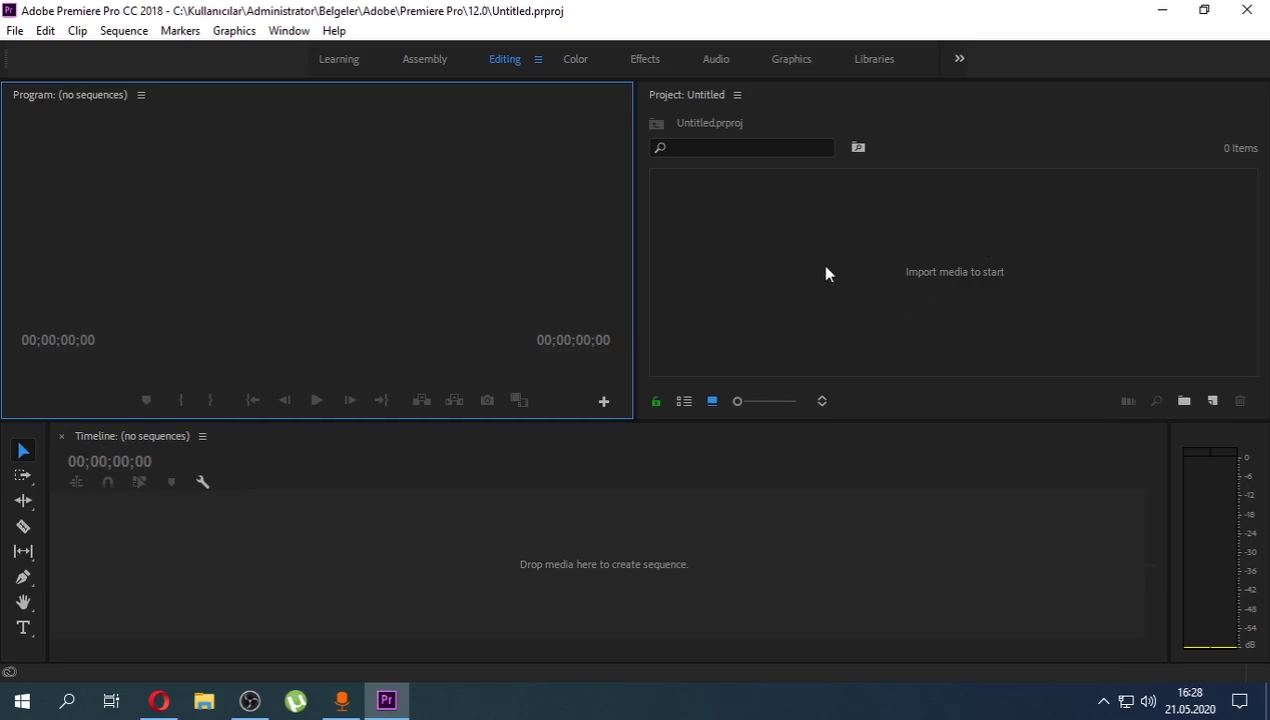
Step: Widen the timeline by moving its divider right, narrowing the audio meters
right_click(812, 216)
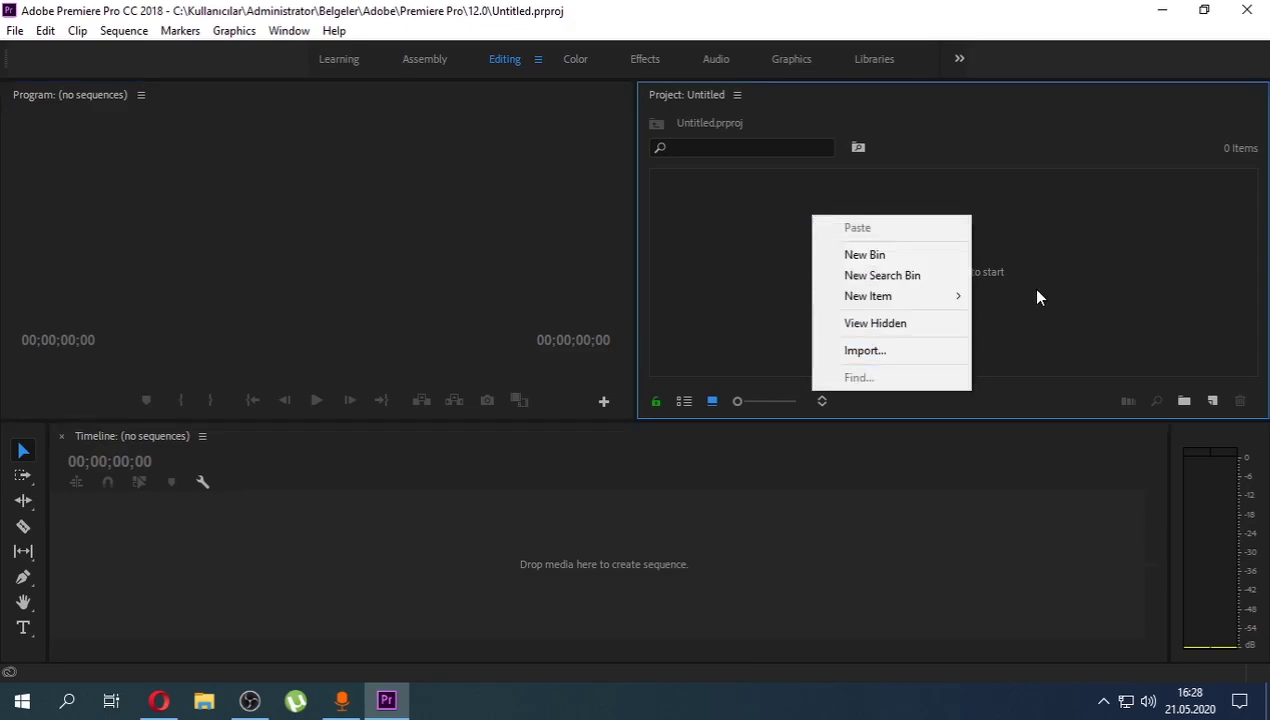
left_click(4, 430)
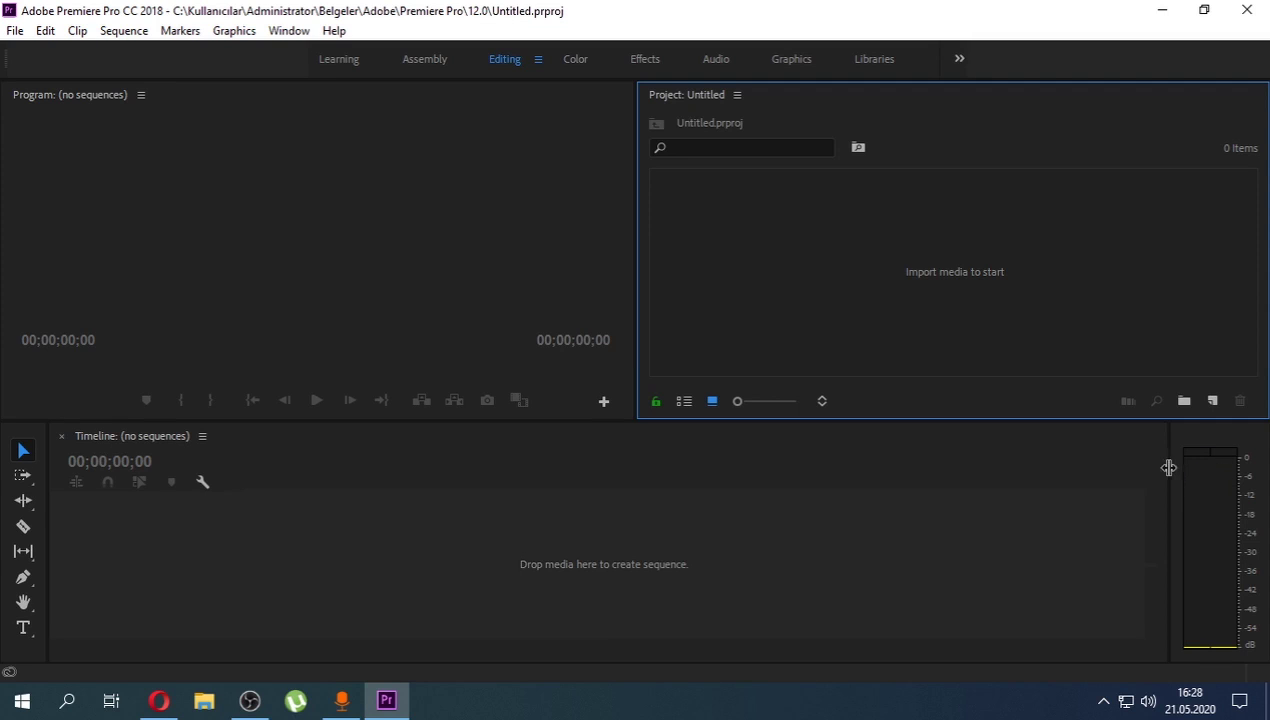
left_click_drag(1168, 462, 1186, 468)
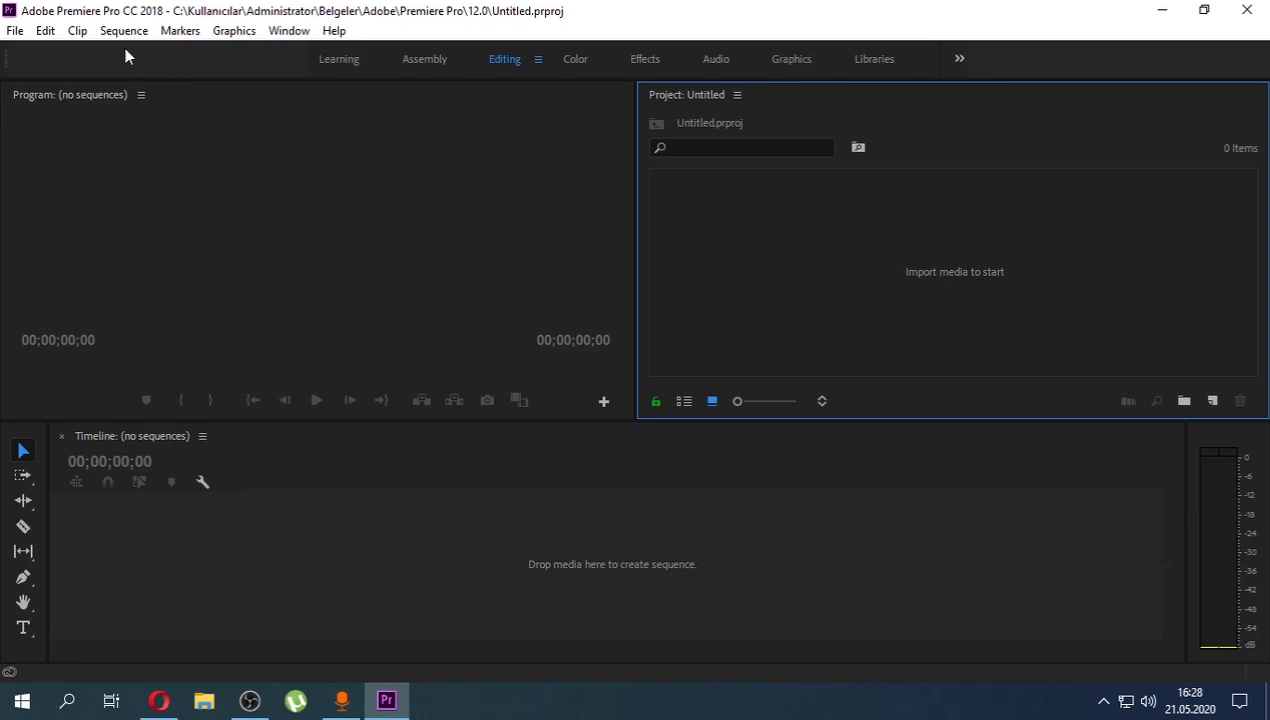
left_click(296, 37)
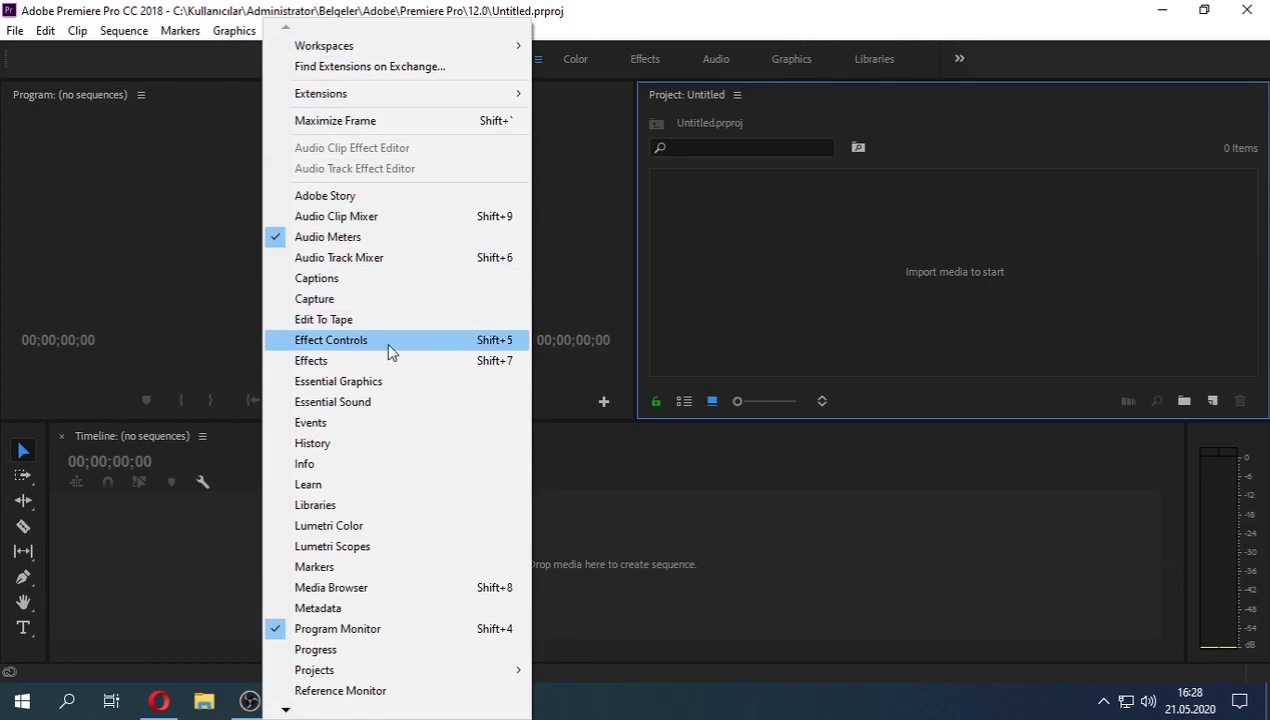
left_click(315, 363)
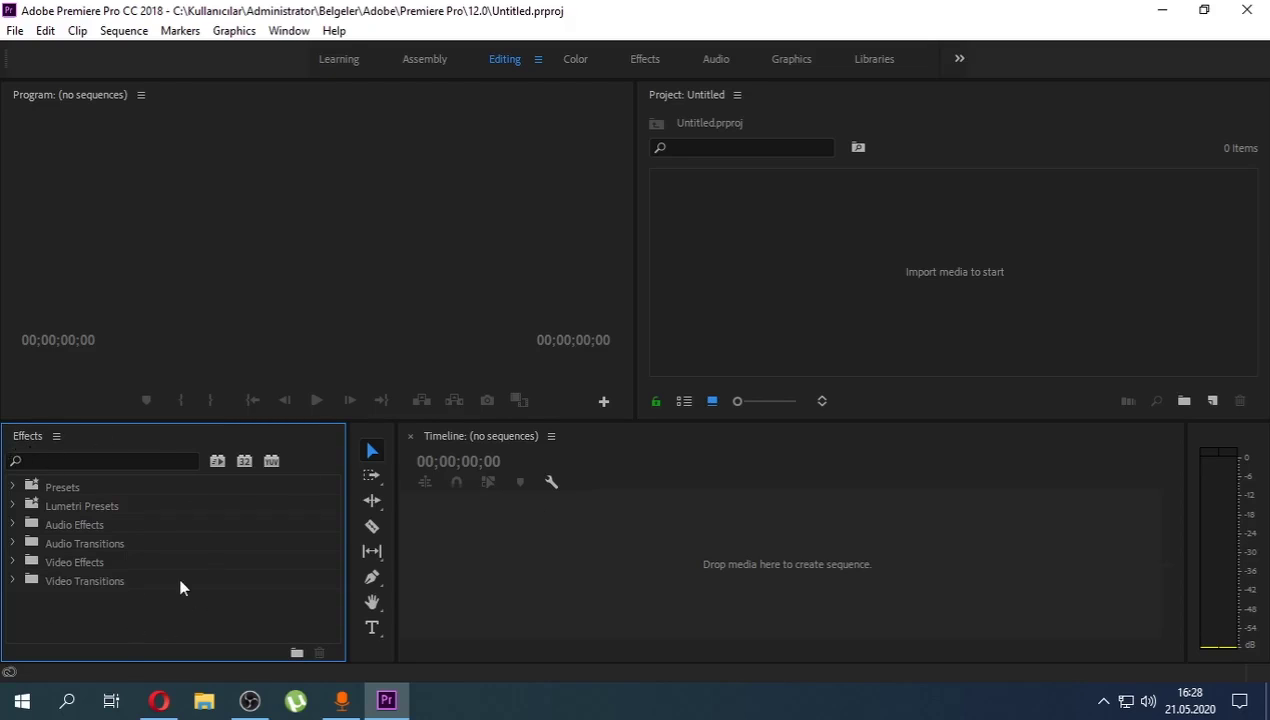
right_click(28, 436)
left_click(95, 138)
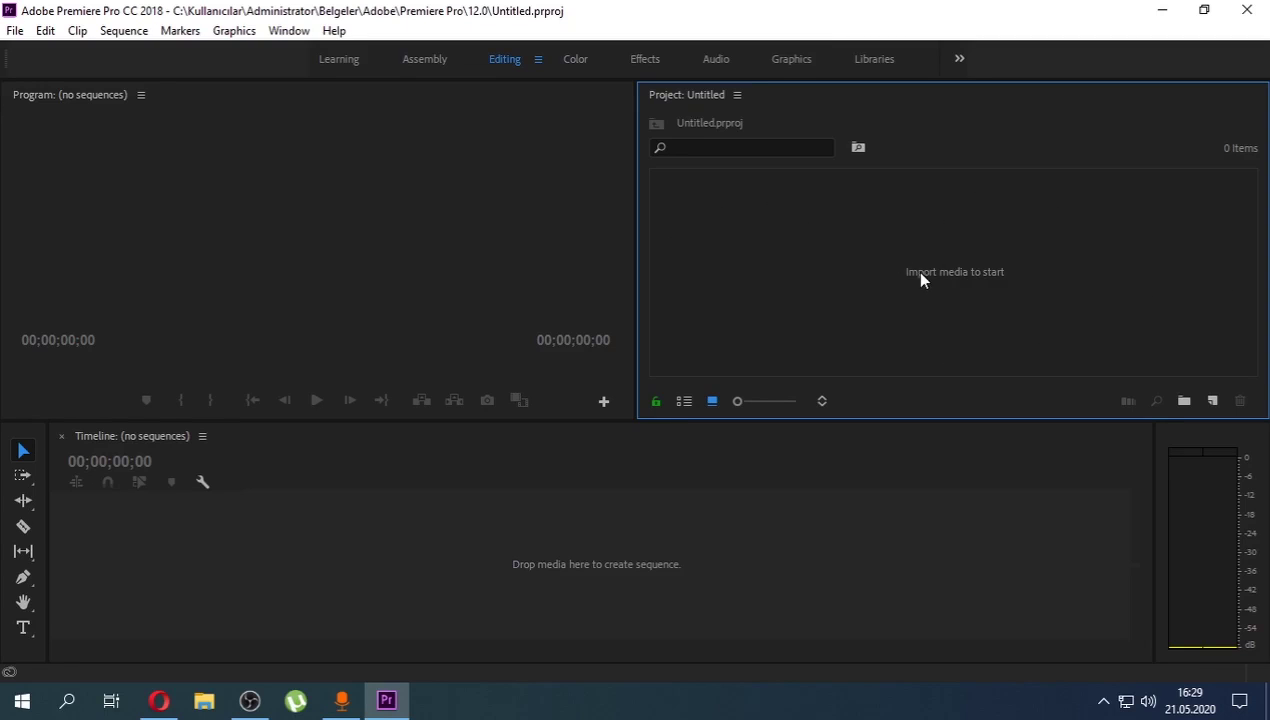
right_click(822, 265)
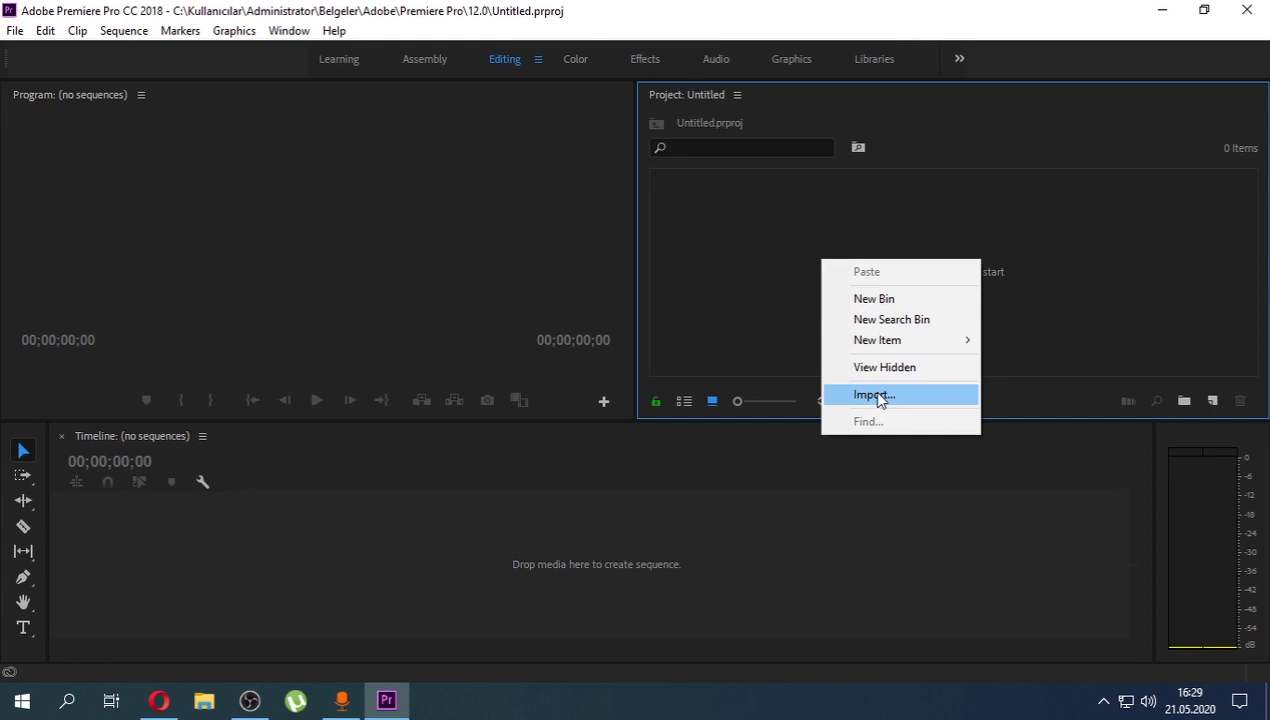
left_click(880, 399)
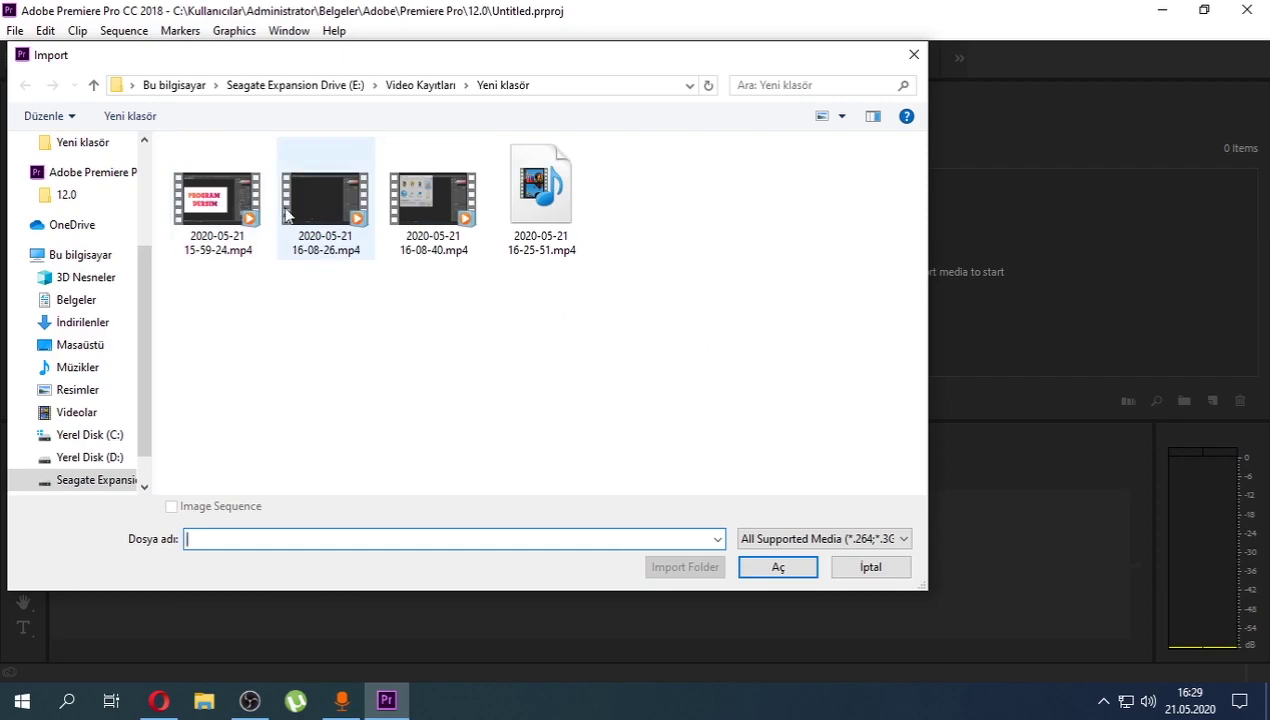
double_click(249, 212)
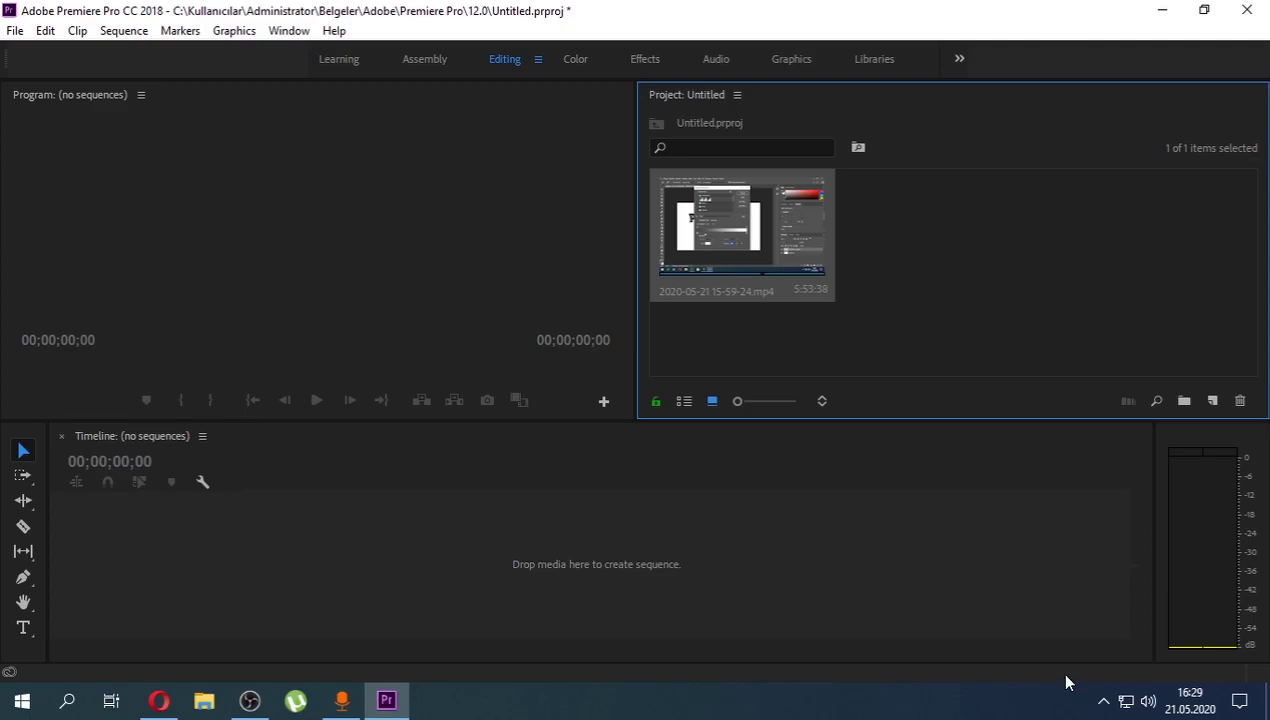
left_click(951, 264)
right_click(951, 264)
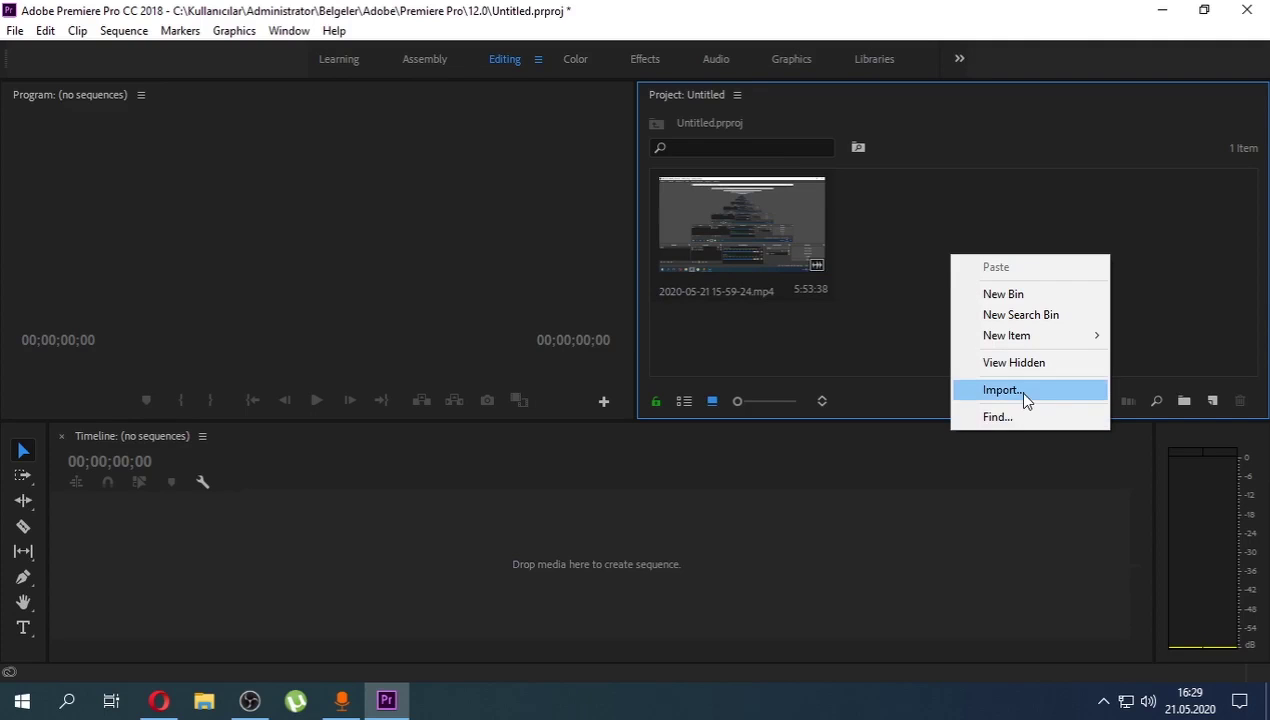
left_click(1011, 387)
double_click(330, 200)
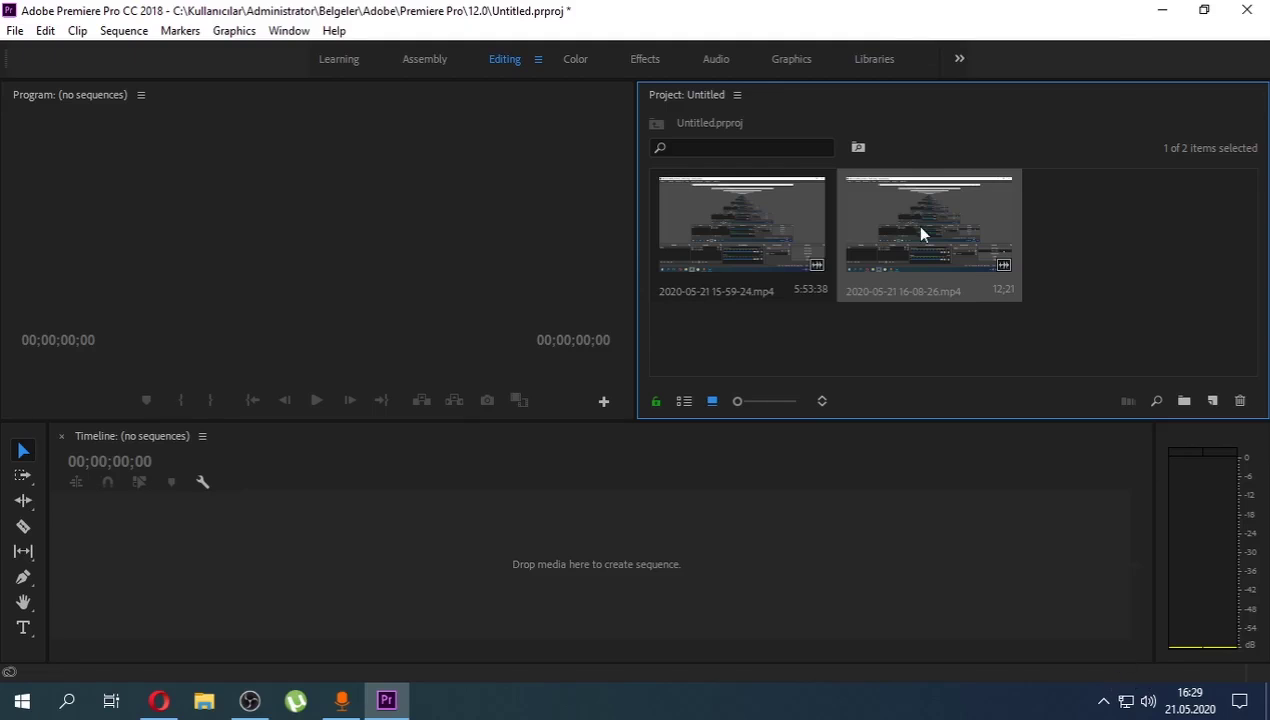
right_click(920, 234)
left_click(899, 229)
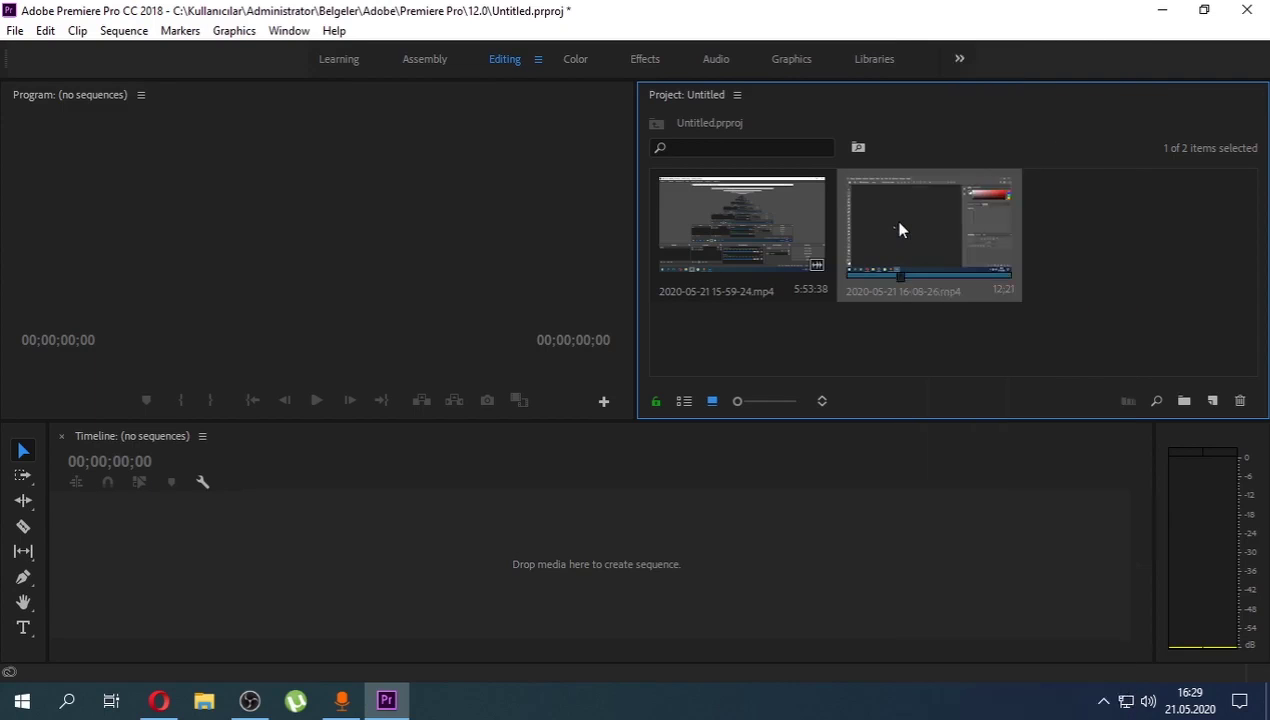
key("Delete")
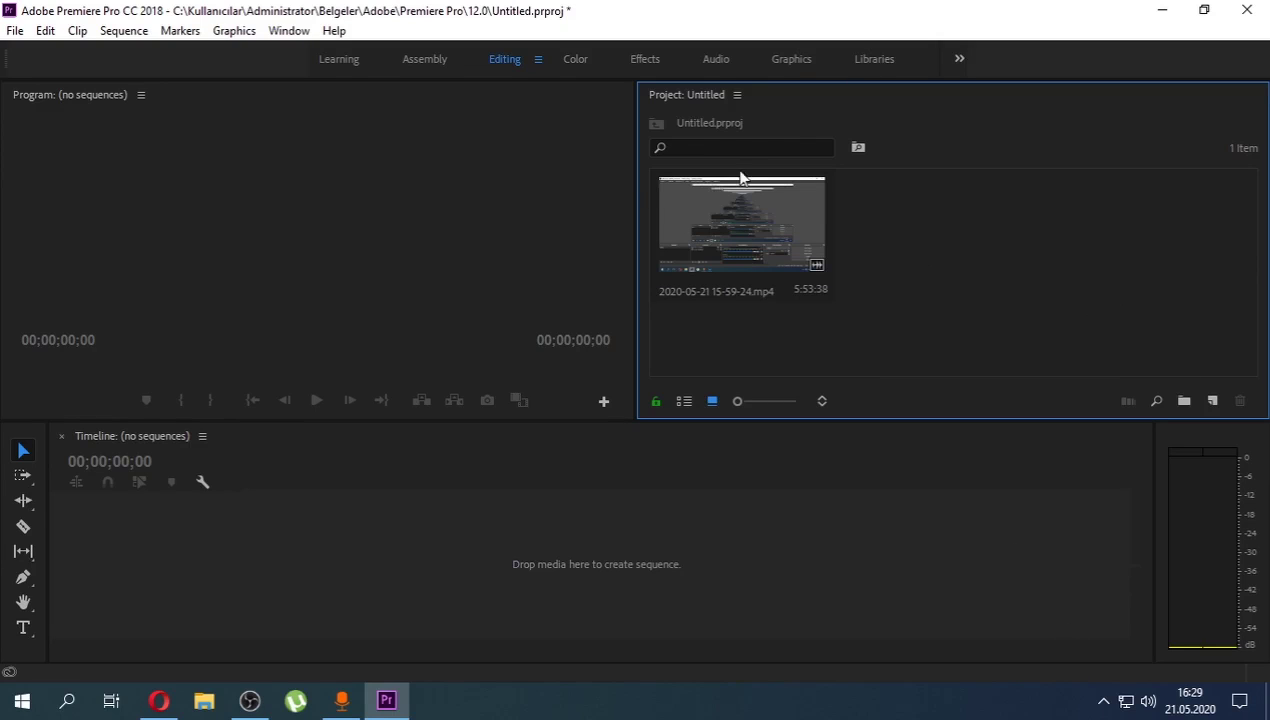
left_click(763, 247)
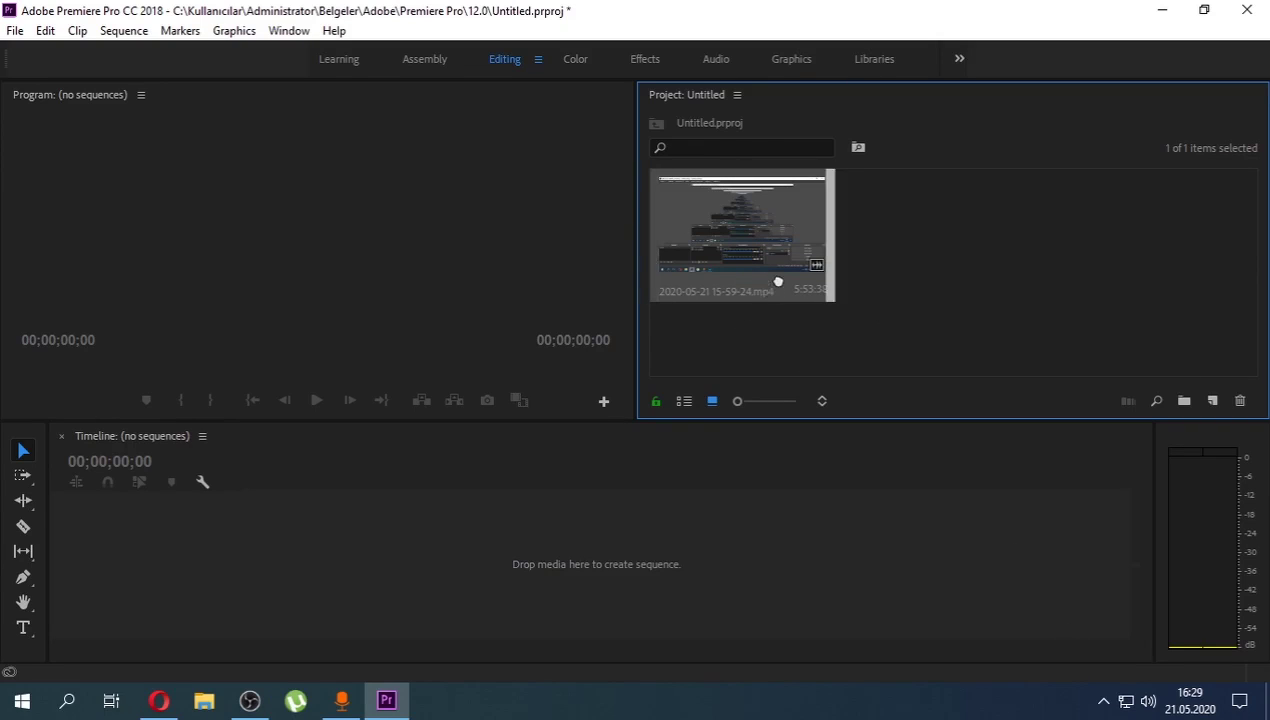
mouse_move(777, 281)
left_mouse_down()
mouse_move(372, 522)
mouse_move(207, 586)
left_mouse_up()
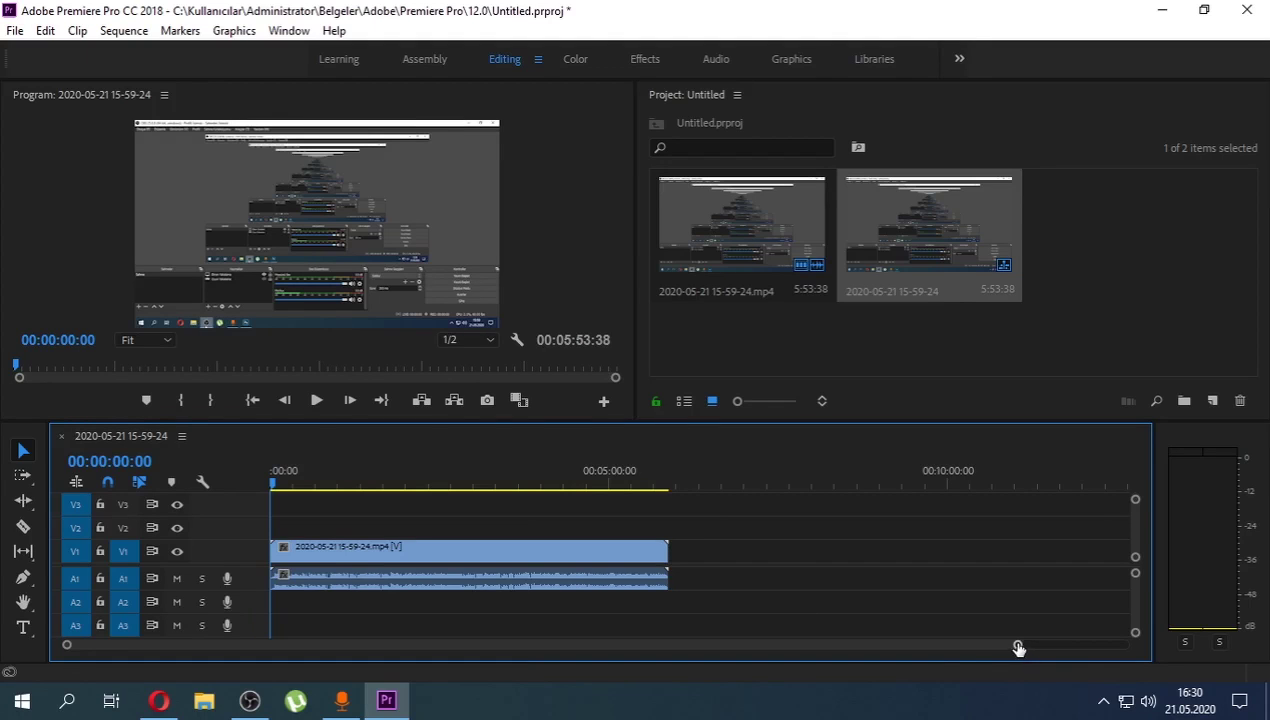
left_click_drag(1018, 645, 372, 645)
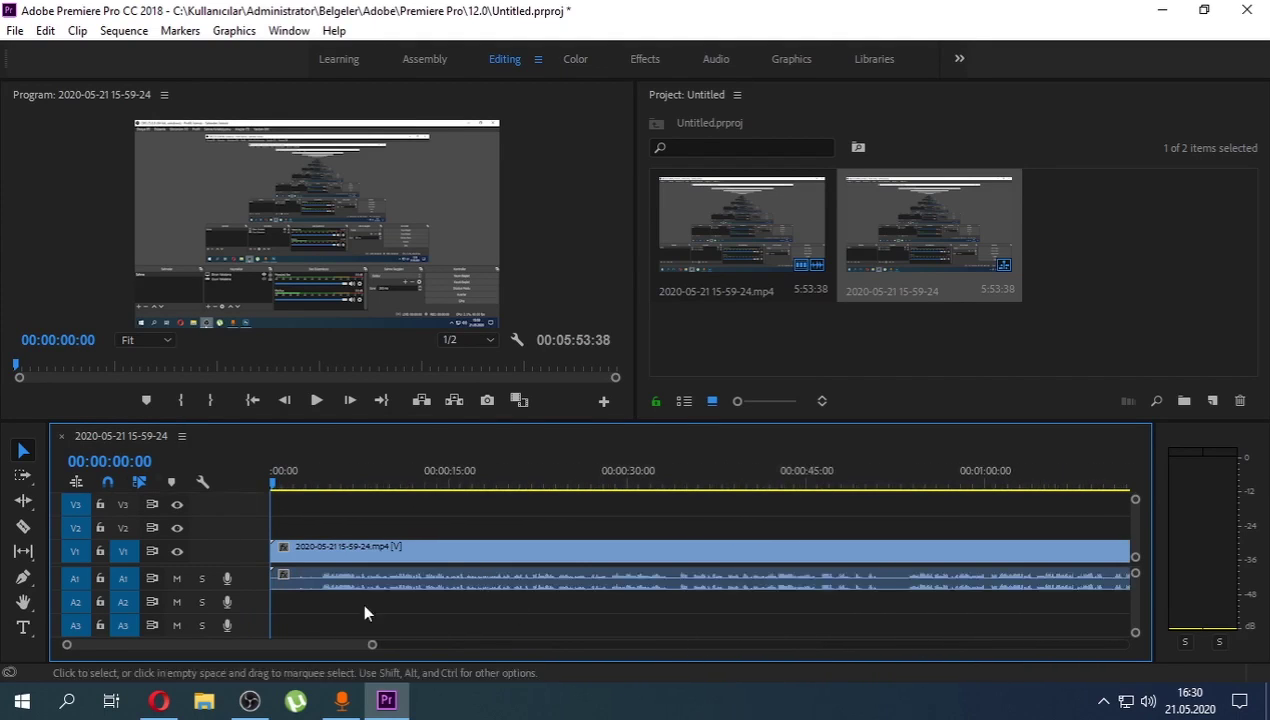
left_click(317, 401)
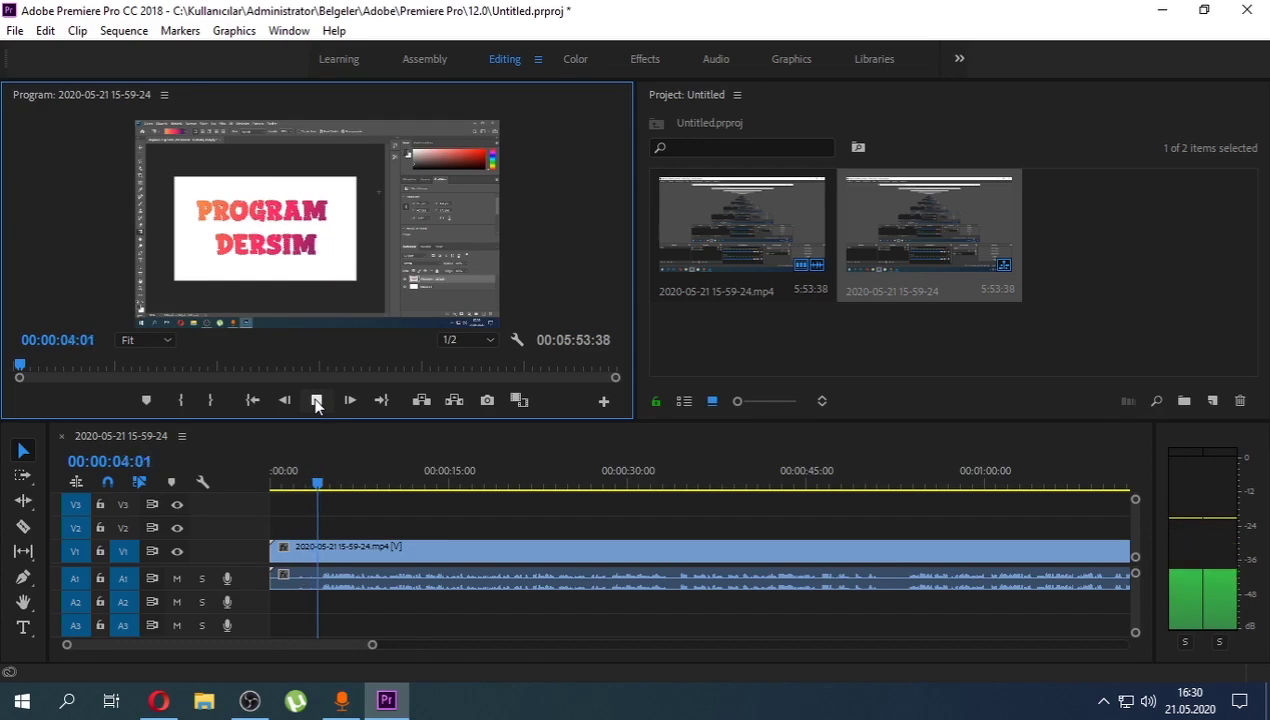
left_click(317, 401)
left_click_drag(371, 645, 270, 652)
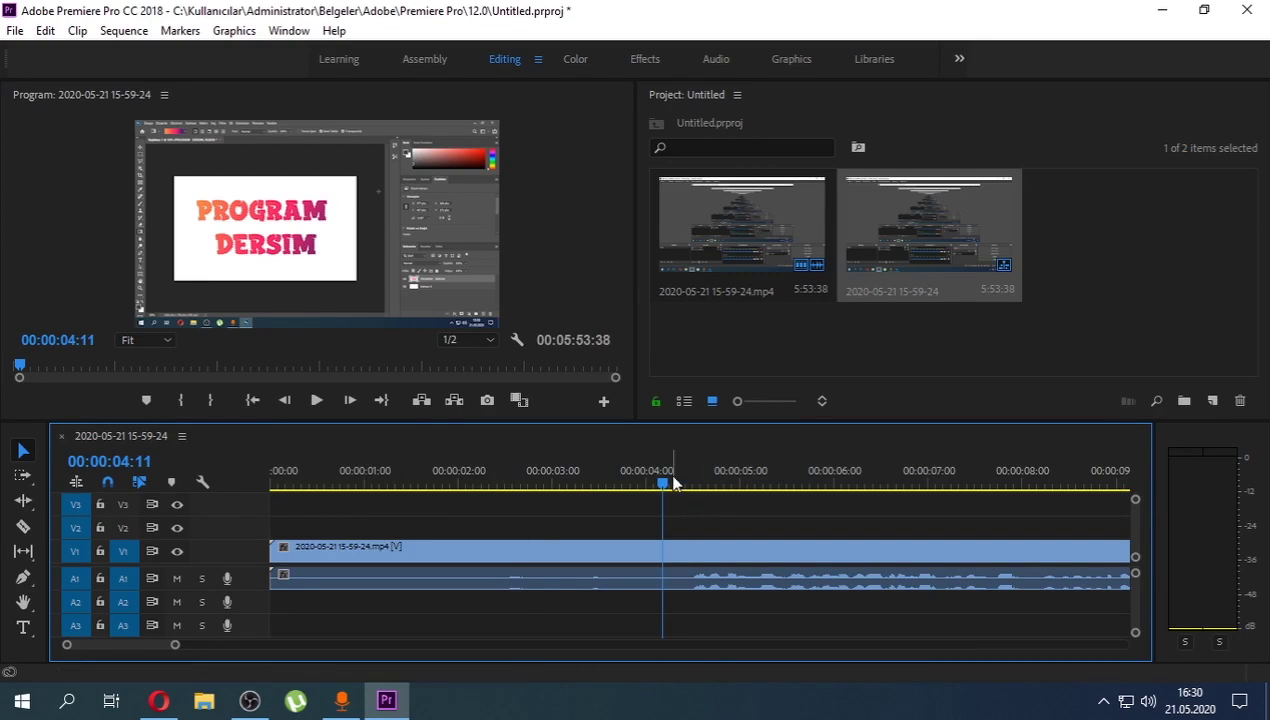
Step: Play from around 00:00:04:25 and step the playhead frame by frame to 00:00:04:26
left_click_drag(663, 484, 686, 488)
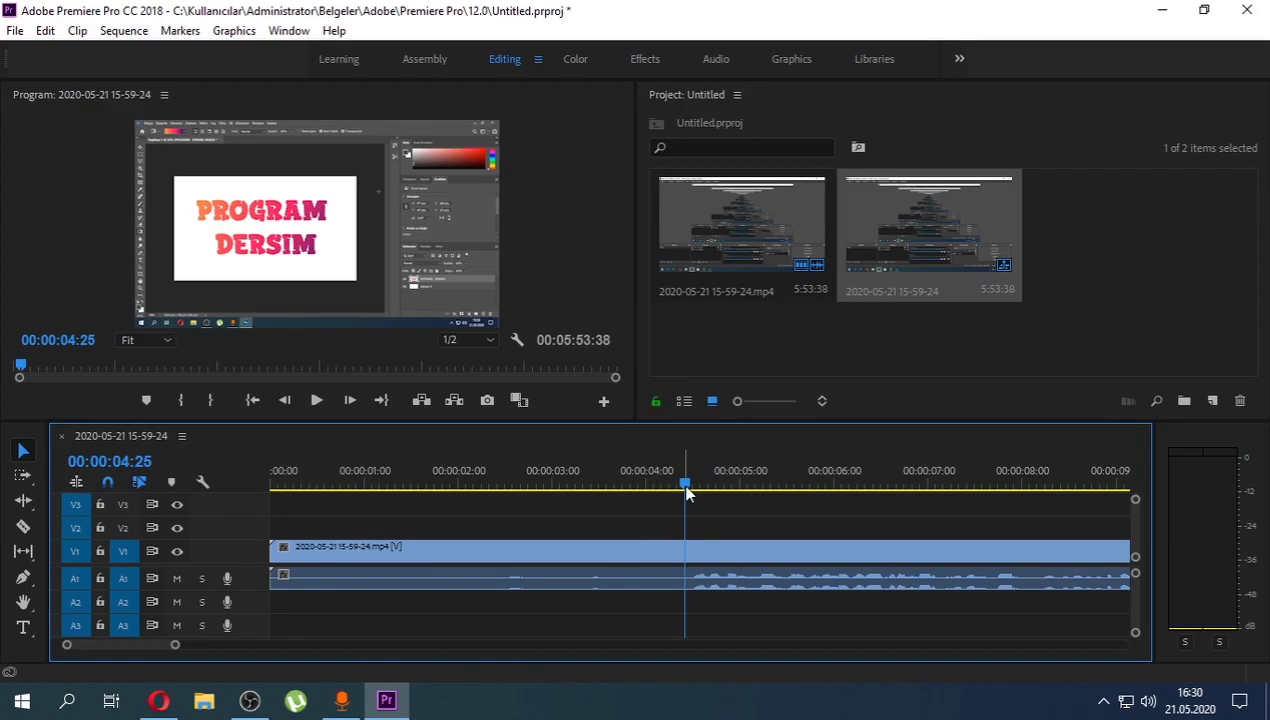
left_click(316, 400)
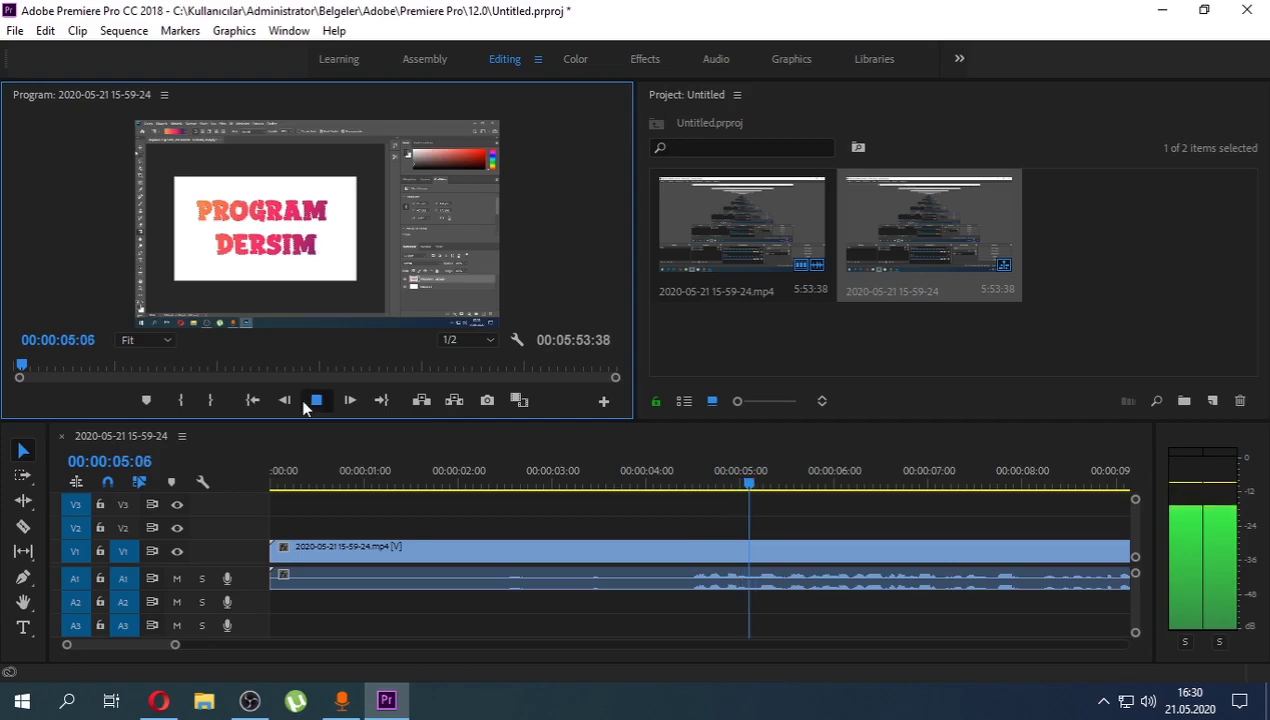
left_click(695, 478)
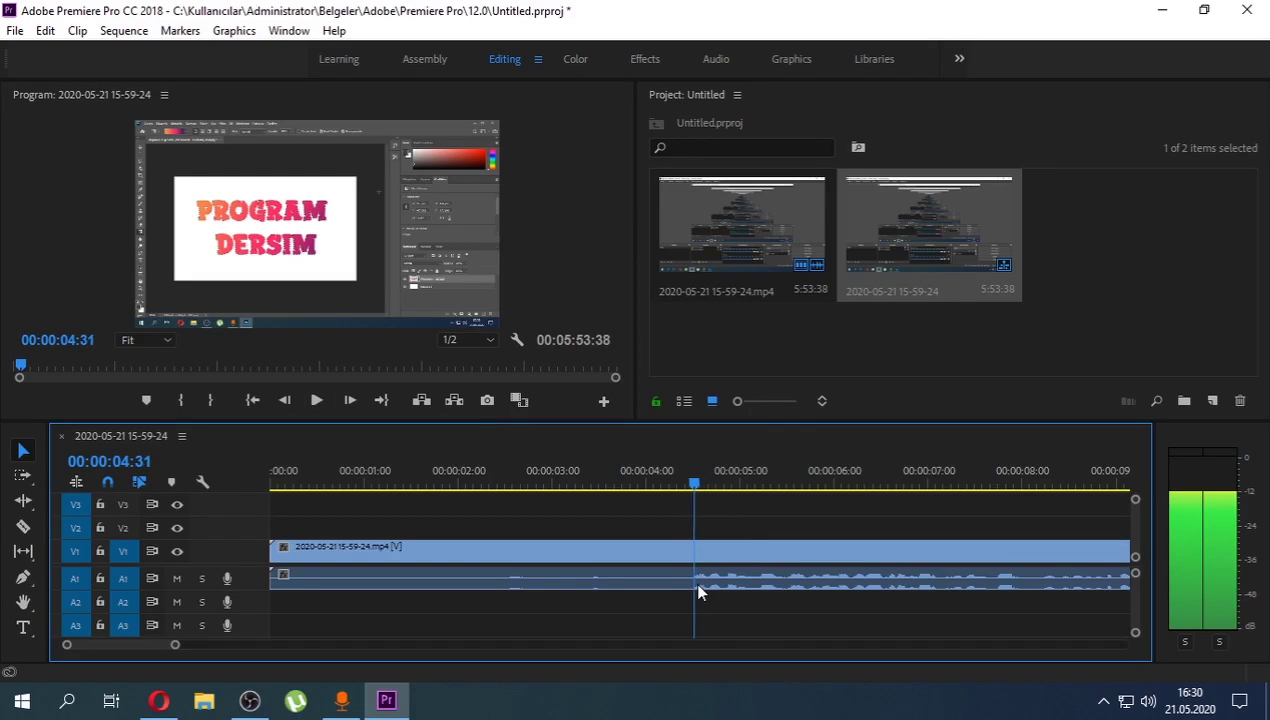
key("Right")
key("Left")
key("Left")
key("Left")
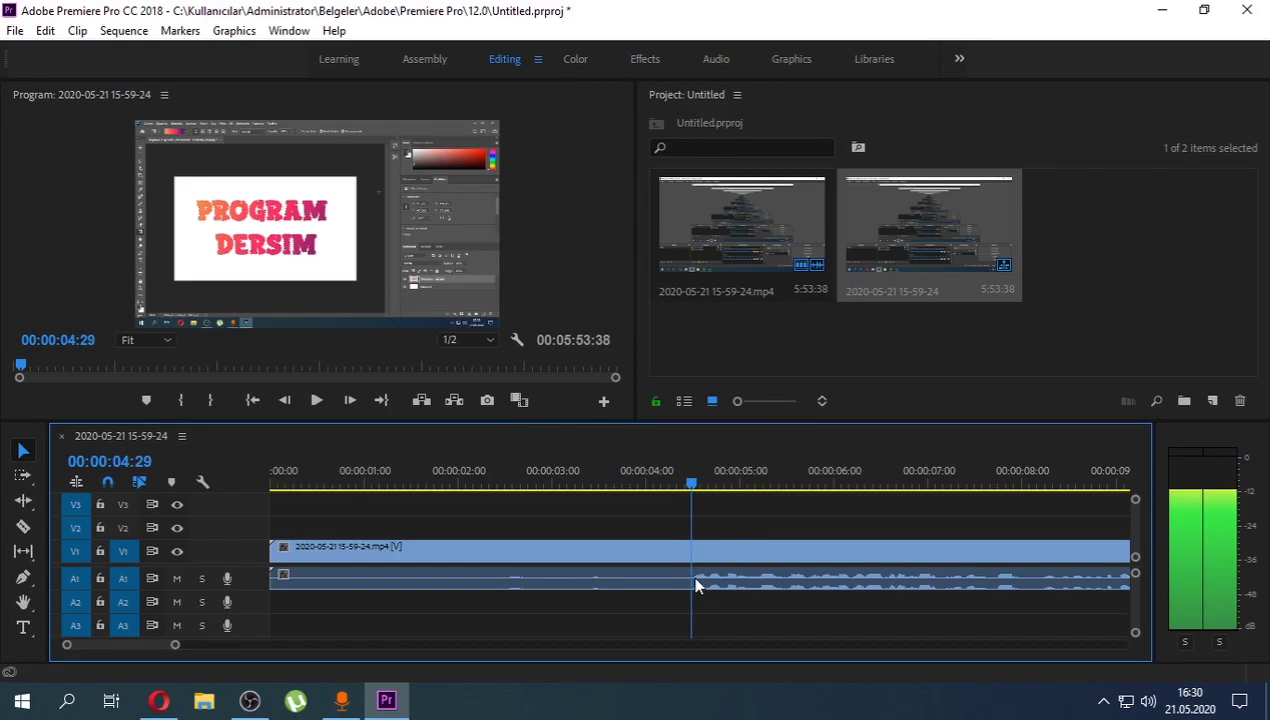
key("Left")
key("Left")
key("Left")
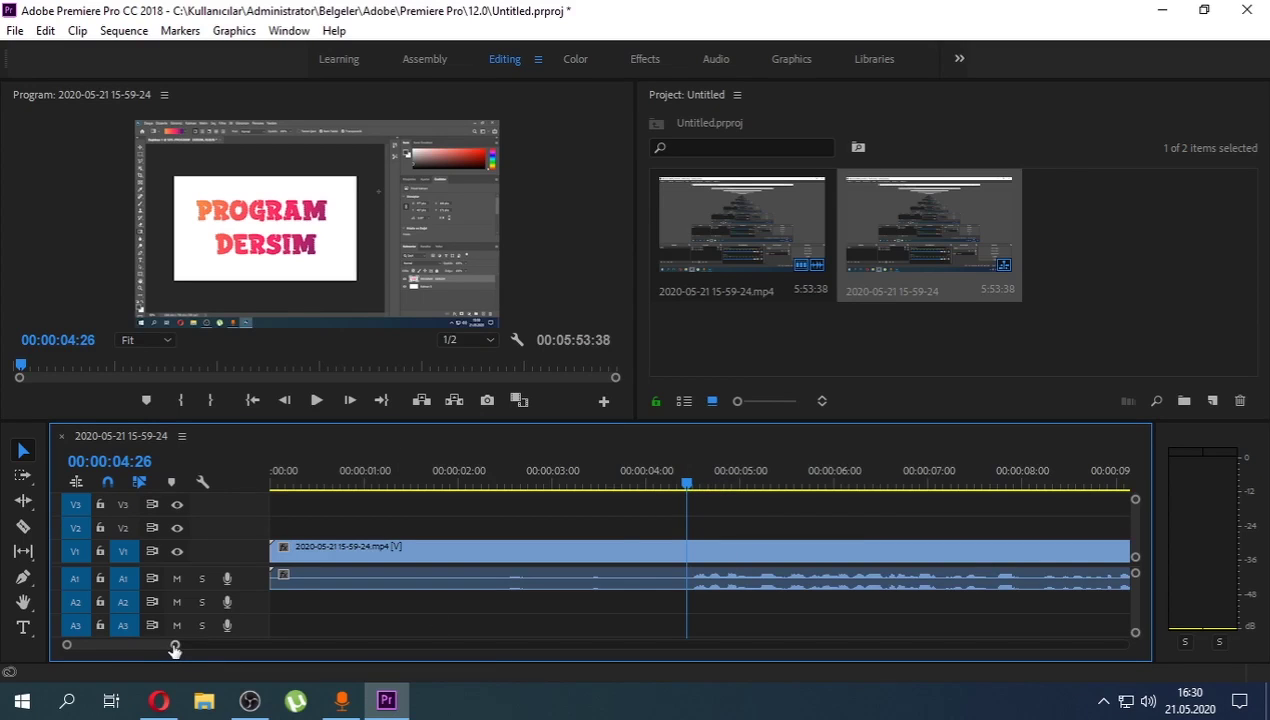
Step: Zoom in, place the playhead at 00:00:04:17, and select the Razor tool
mouse_move(175, 648)
left_mouse_down()
mouse_move(122, 655)
mouse_move(134, 646)
left_mouse_up()
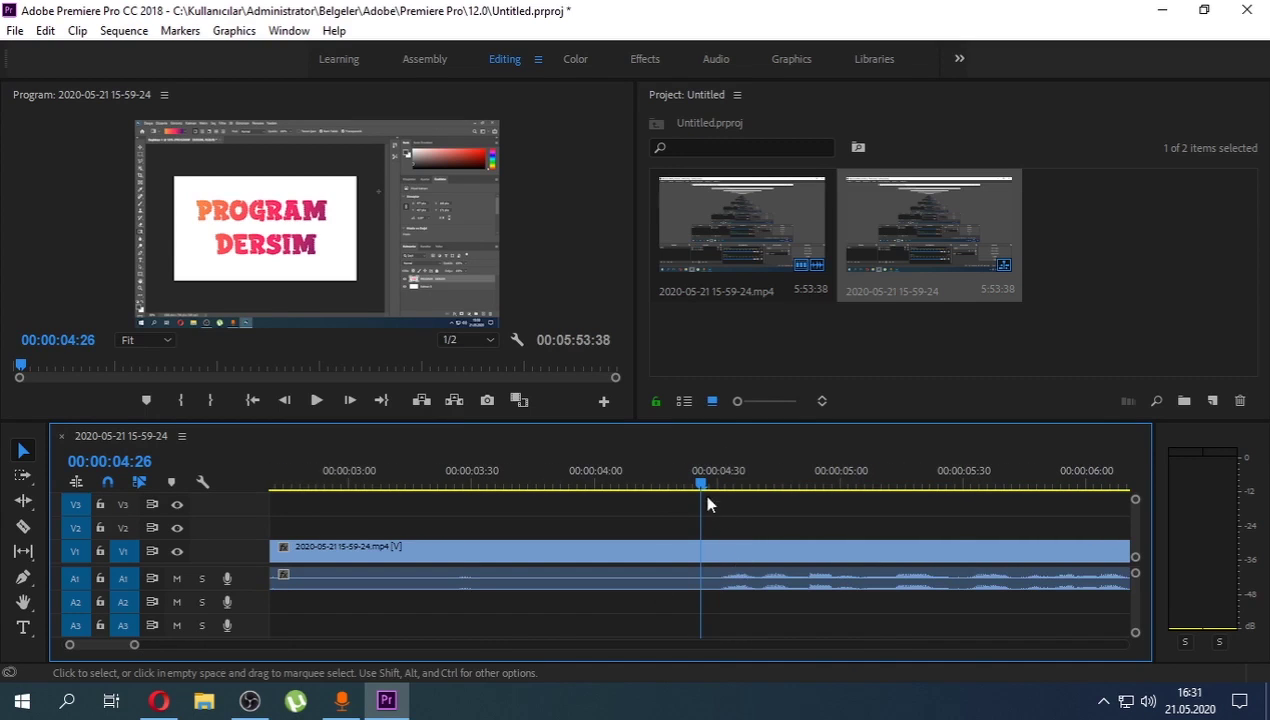
left_click_drag(703, 490, 663, 490)
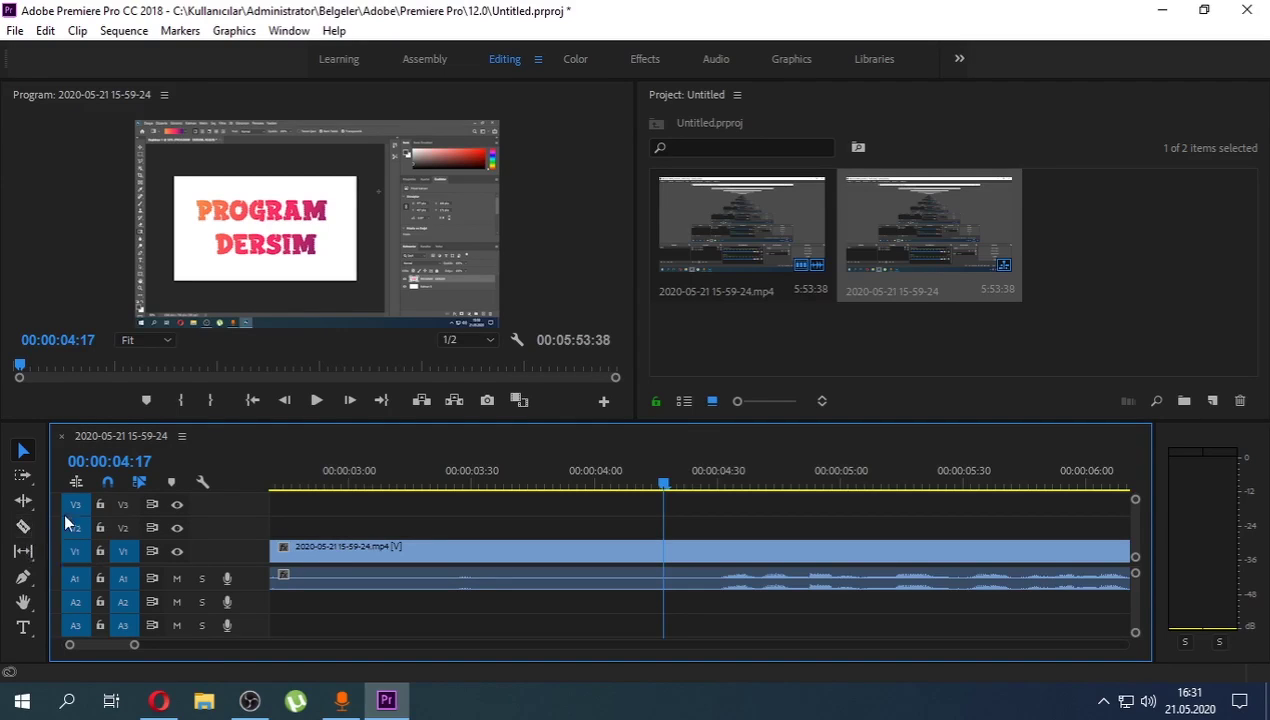
left_click(24, 528)
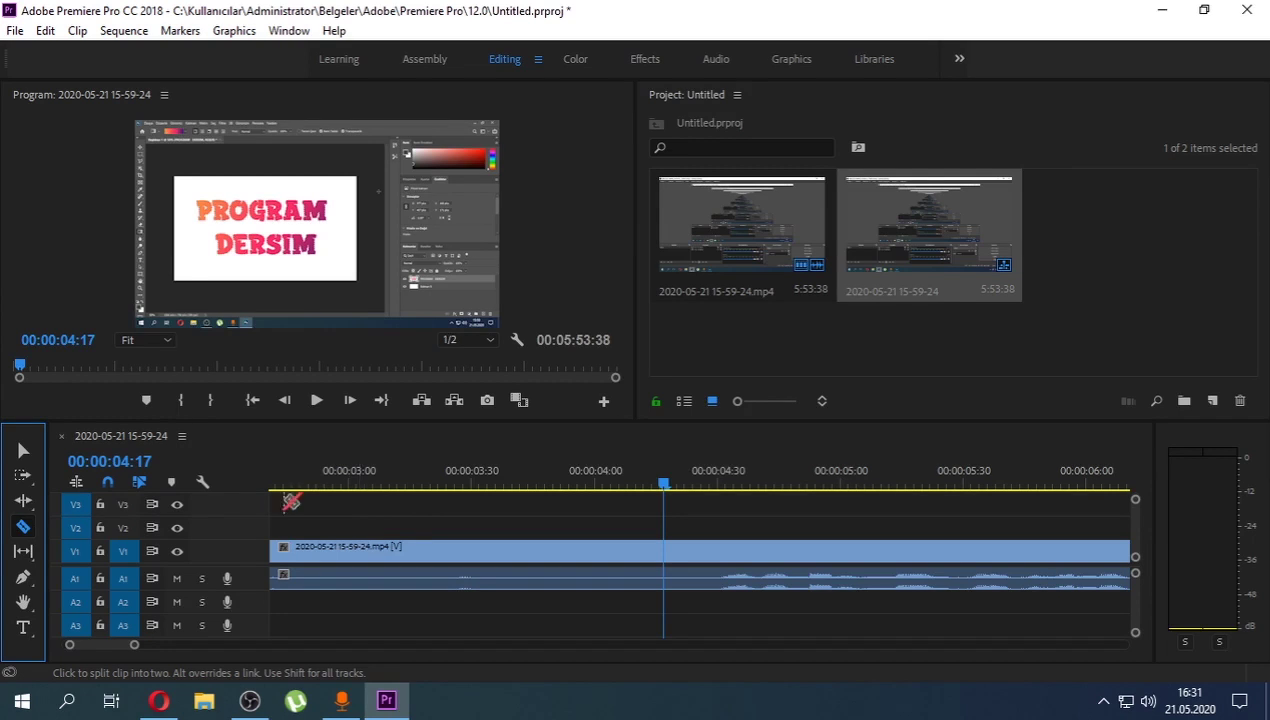
Step: Reselect the Razor tool with C and zoom closely on 00:00:03:30–00:00:05:00
left_click(20, 451)
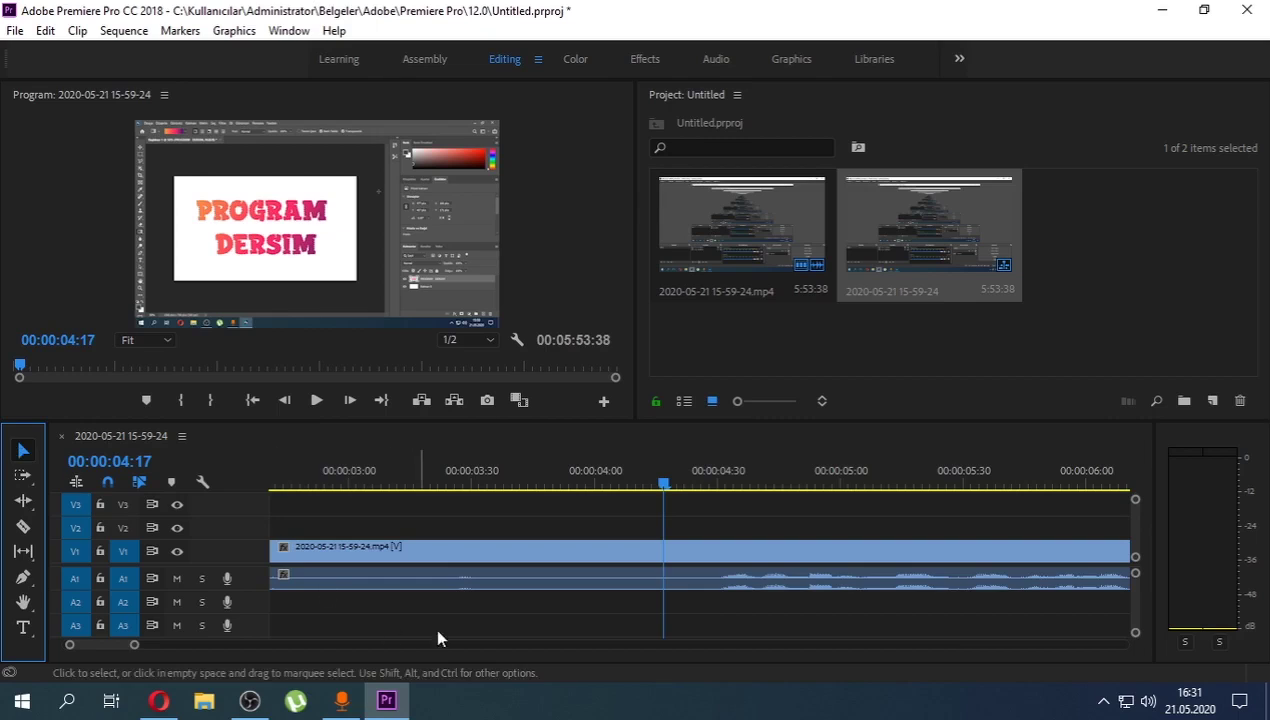
key("c")
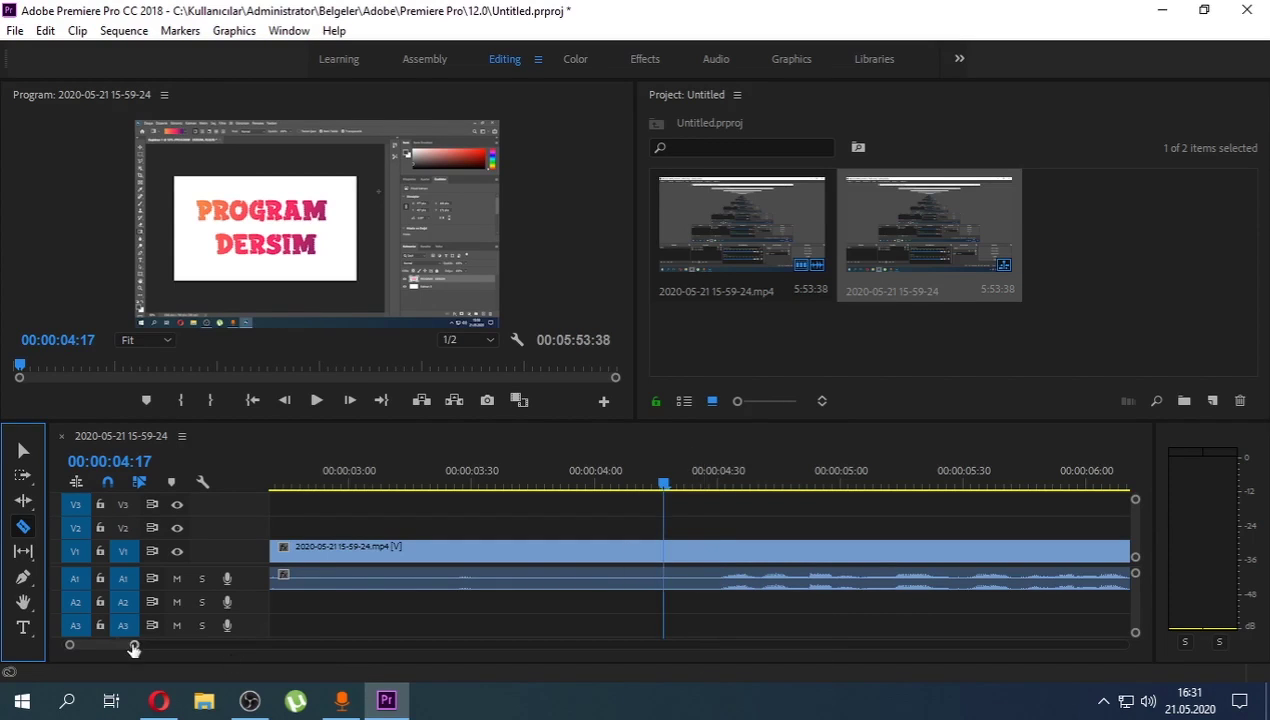
left_click_drag(134, 645, 922, 645)
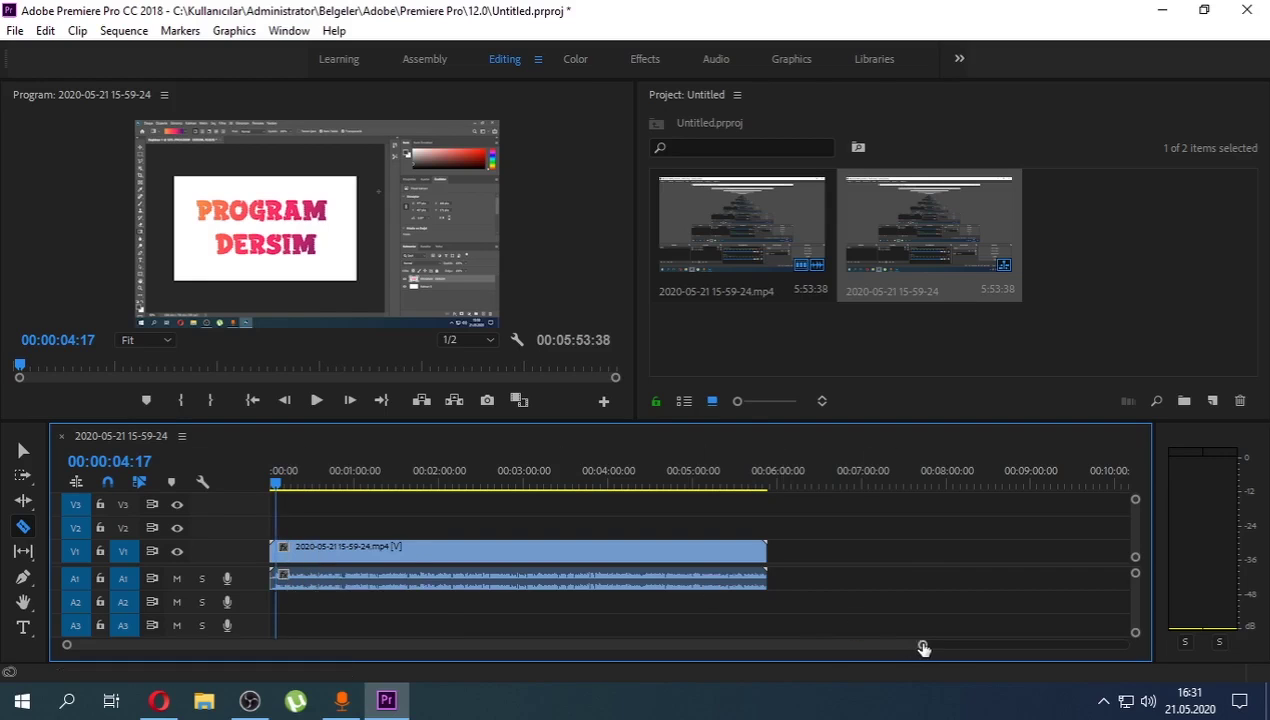
left_click_drag(922, 648, 448, 651)
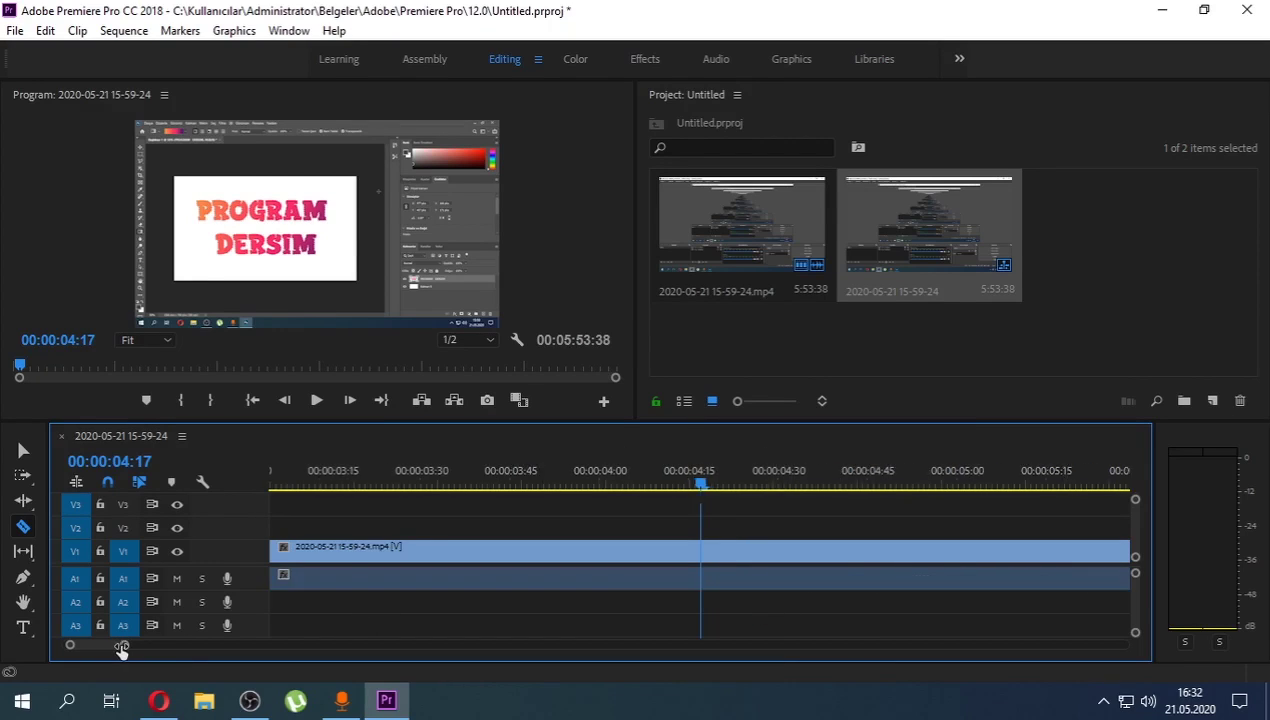
left_click_drag(123, 645, 107, 645)
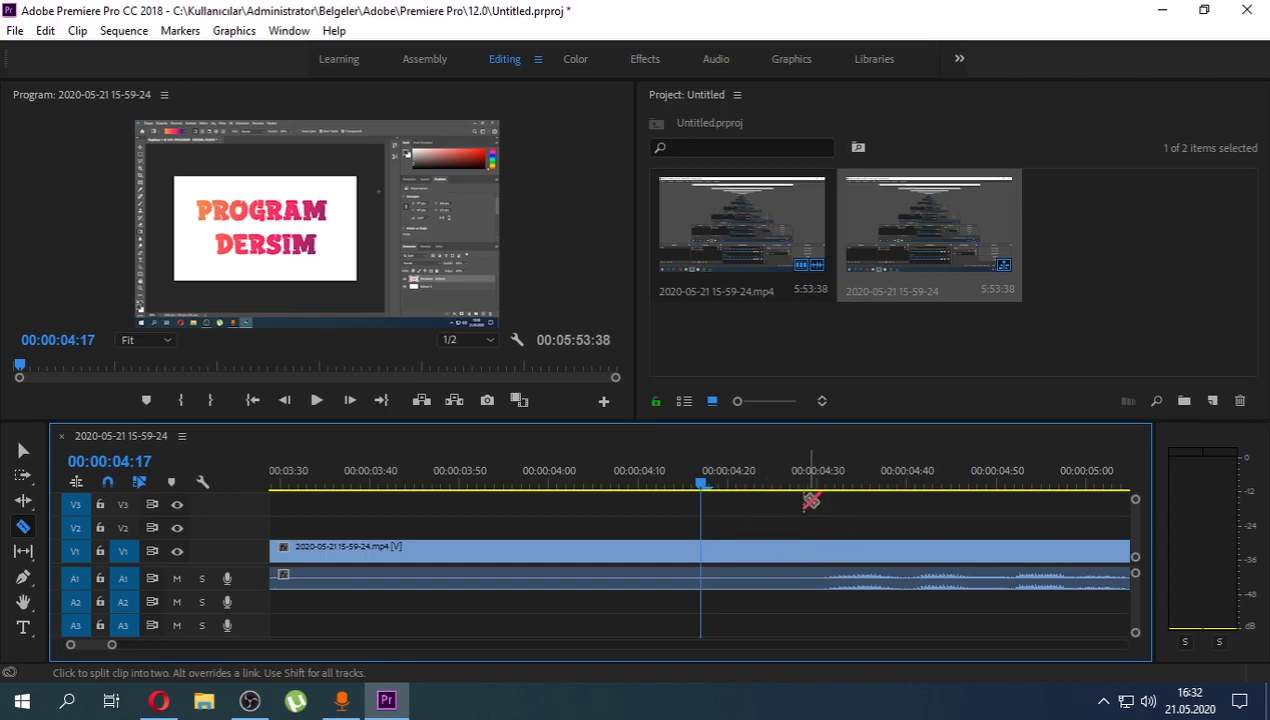
Step: Split the clip at about 00:00:04:29, move the second piece right leaving a gap, and play
left_click(812, 560)
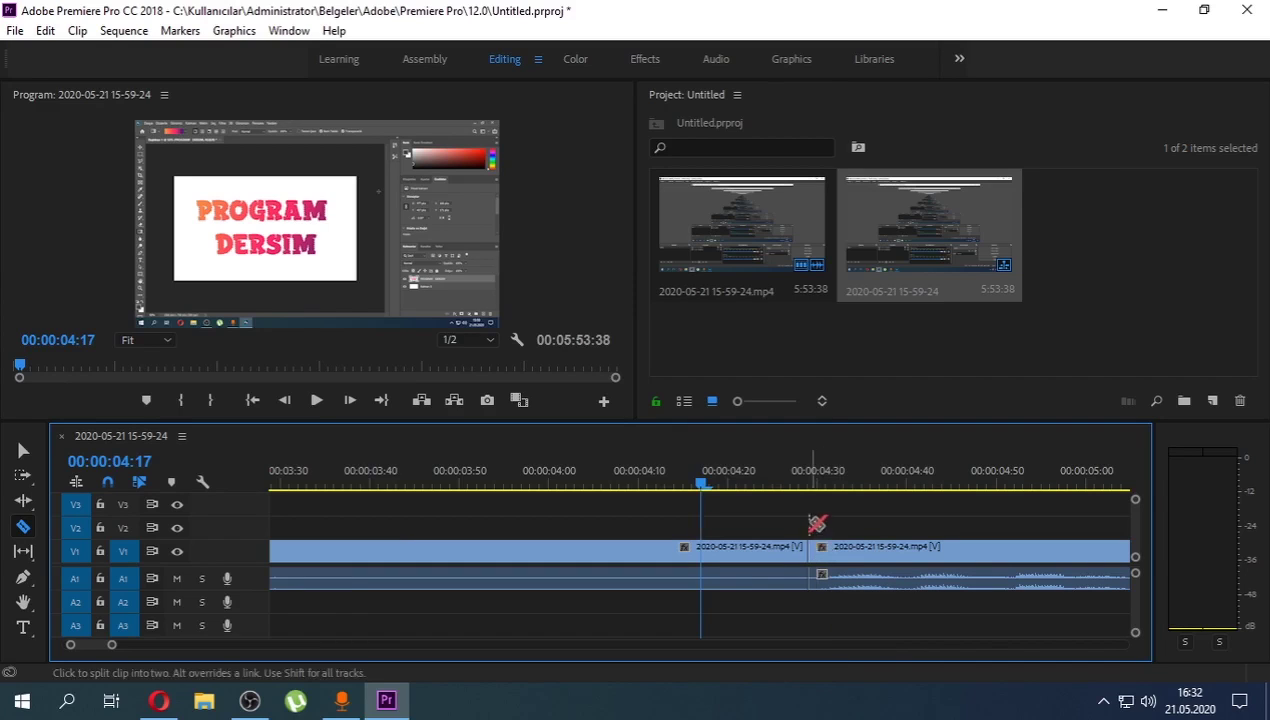
left_click(22, 450)
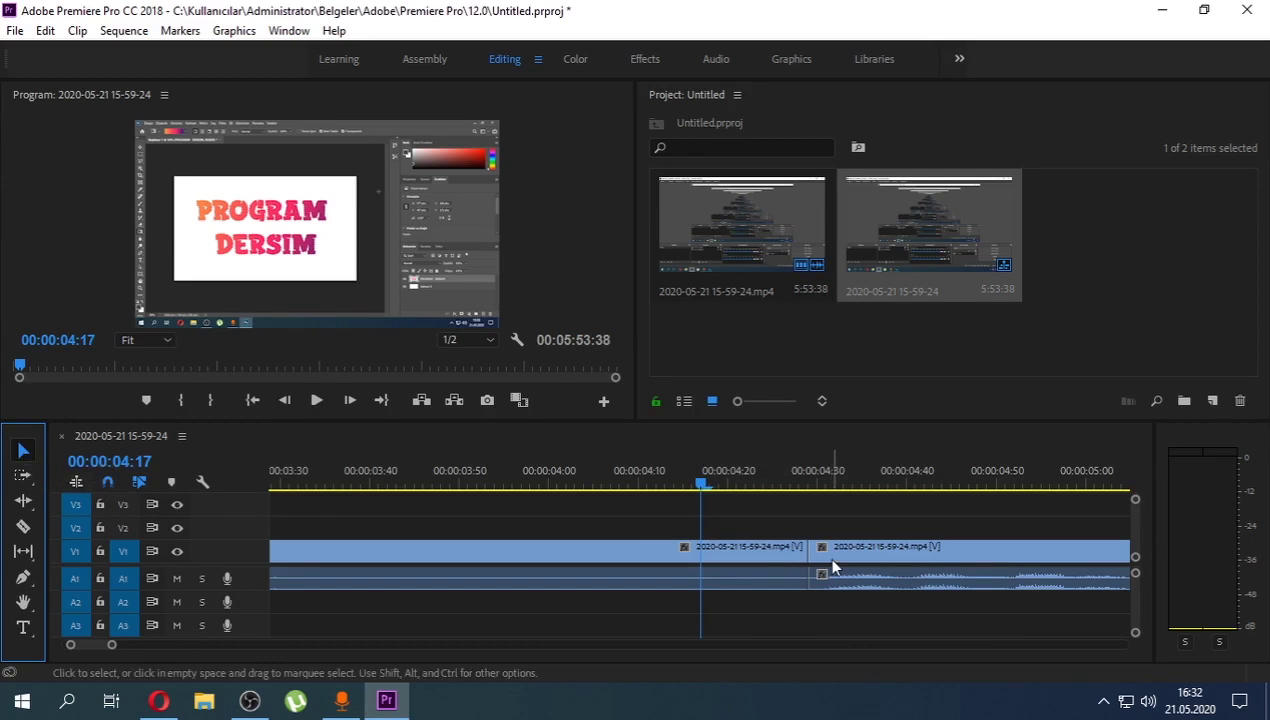
left_click_drag(832, 561, 847, 524)
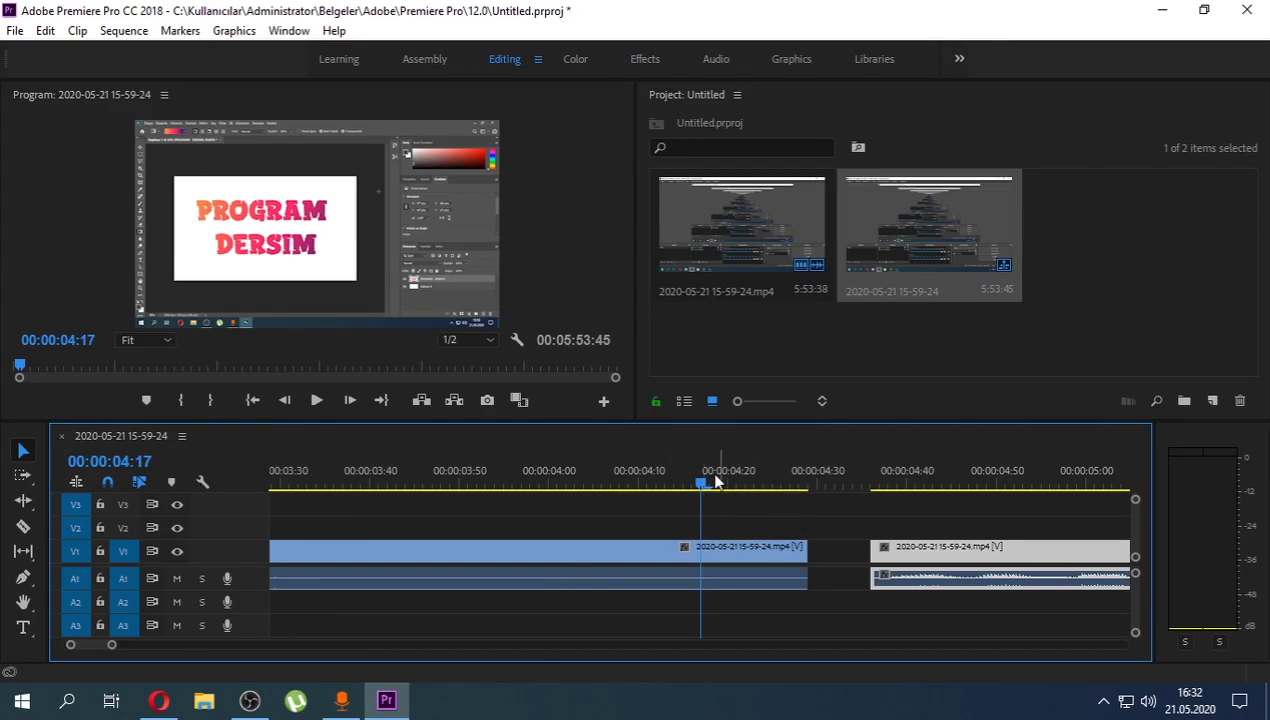
left_click(318, 400)
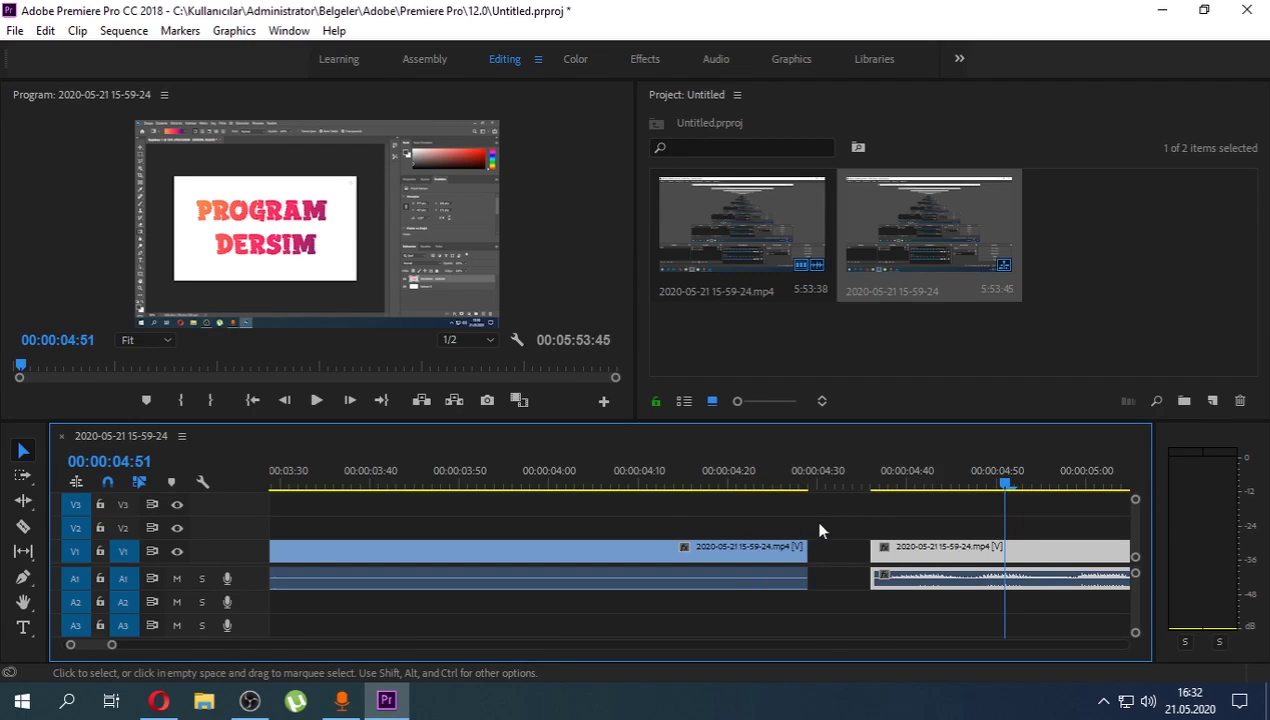
Step: Select and delete the first piece of the split clip
left_click(636, 574)
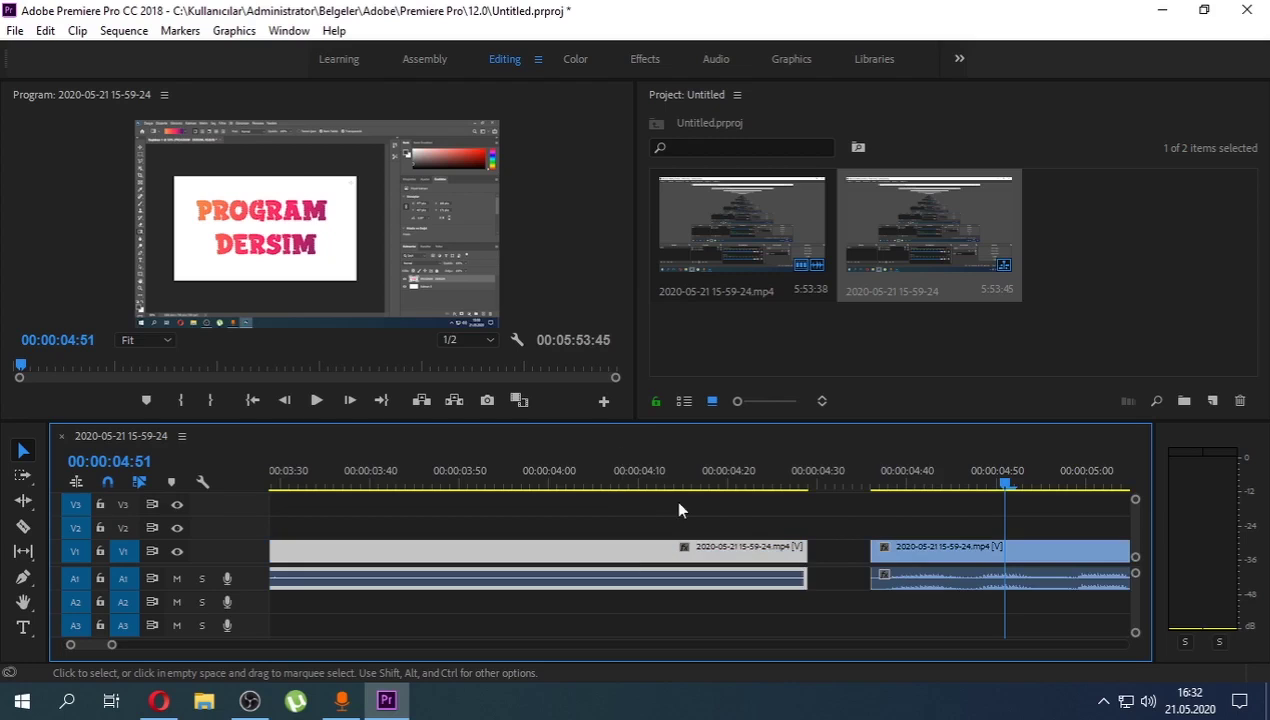
left_click_drag(472, 482, 459, 482)
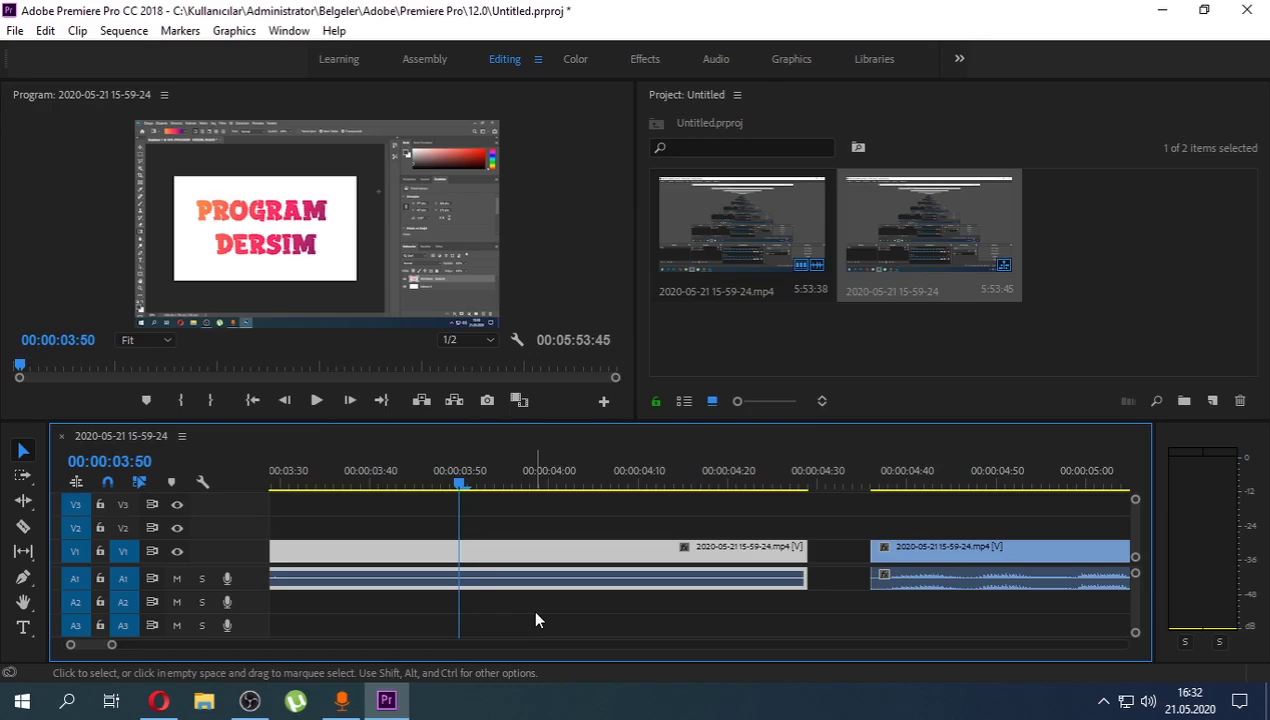
key("Delete")
Step: Zoom out and slide the remaining clip to 00:00:00:00, closing the gap
left_click_drag(111, 644, 810, 646)
left_click_drag(300, 548, 280, 550)
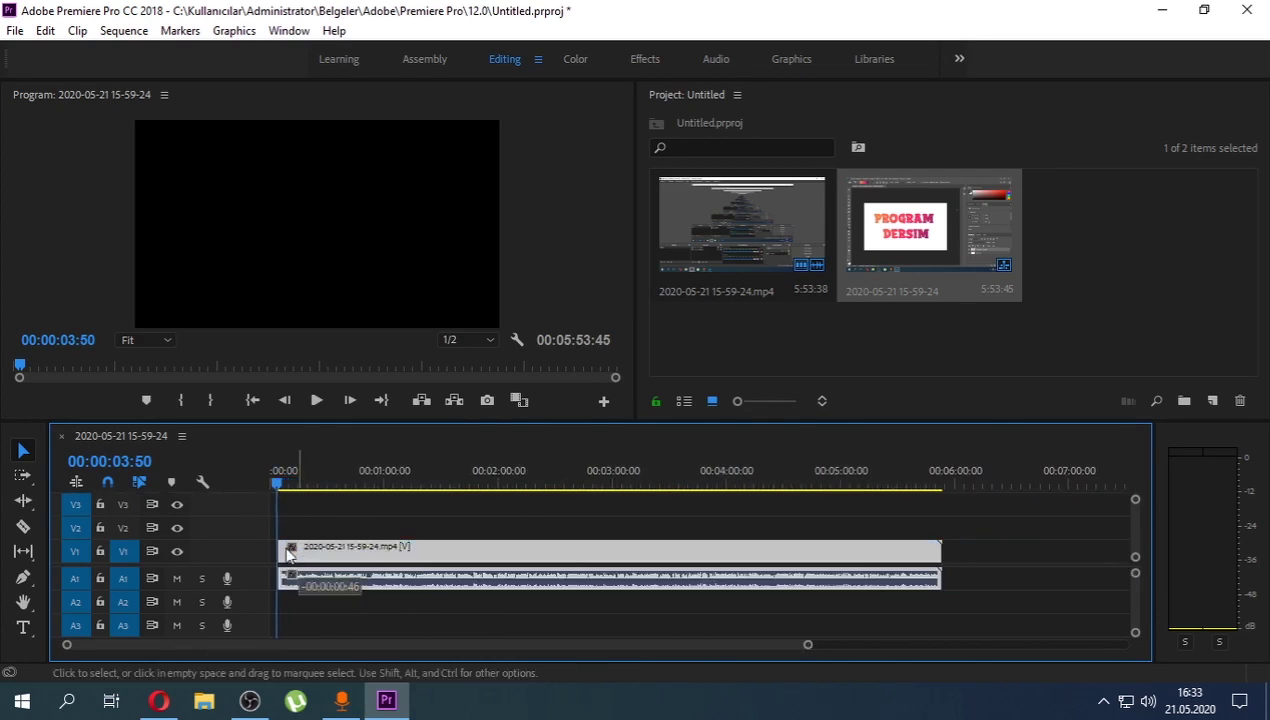
left_click(371, 478)
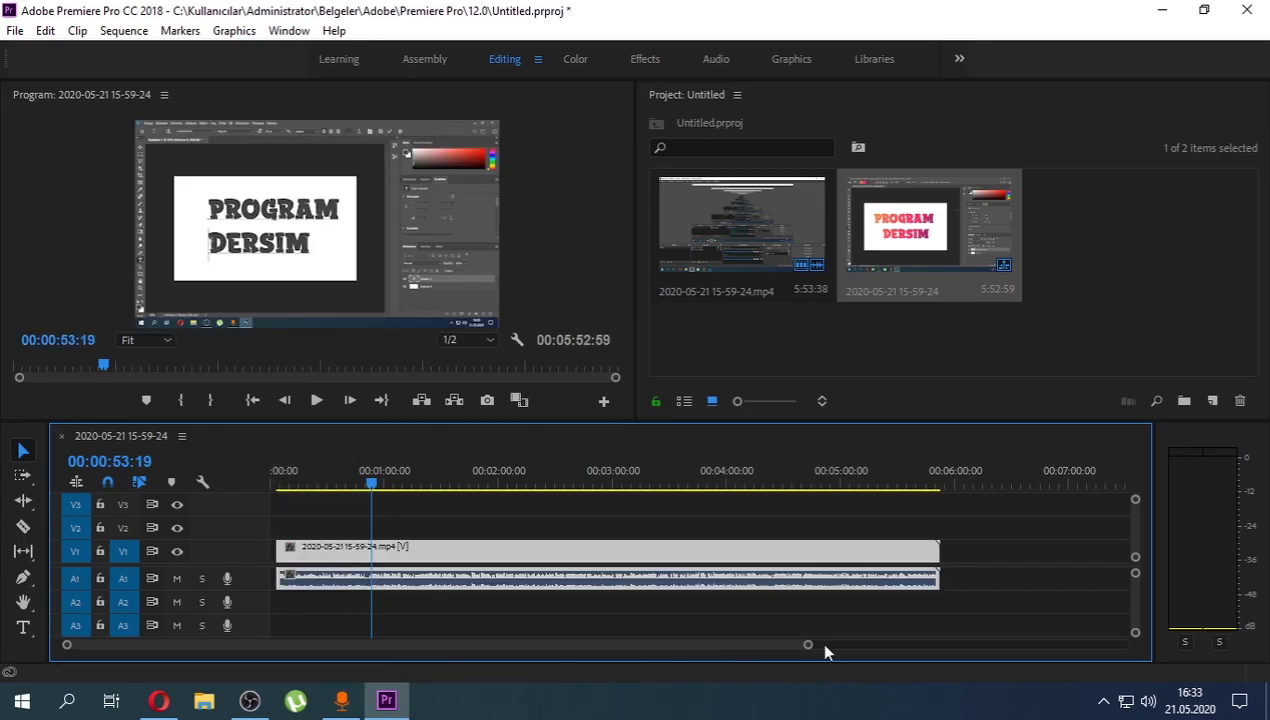
left_click_drag(808, 645, 280, 646)
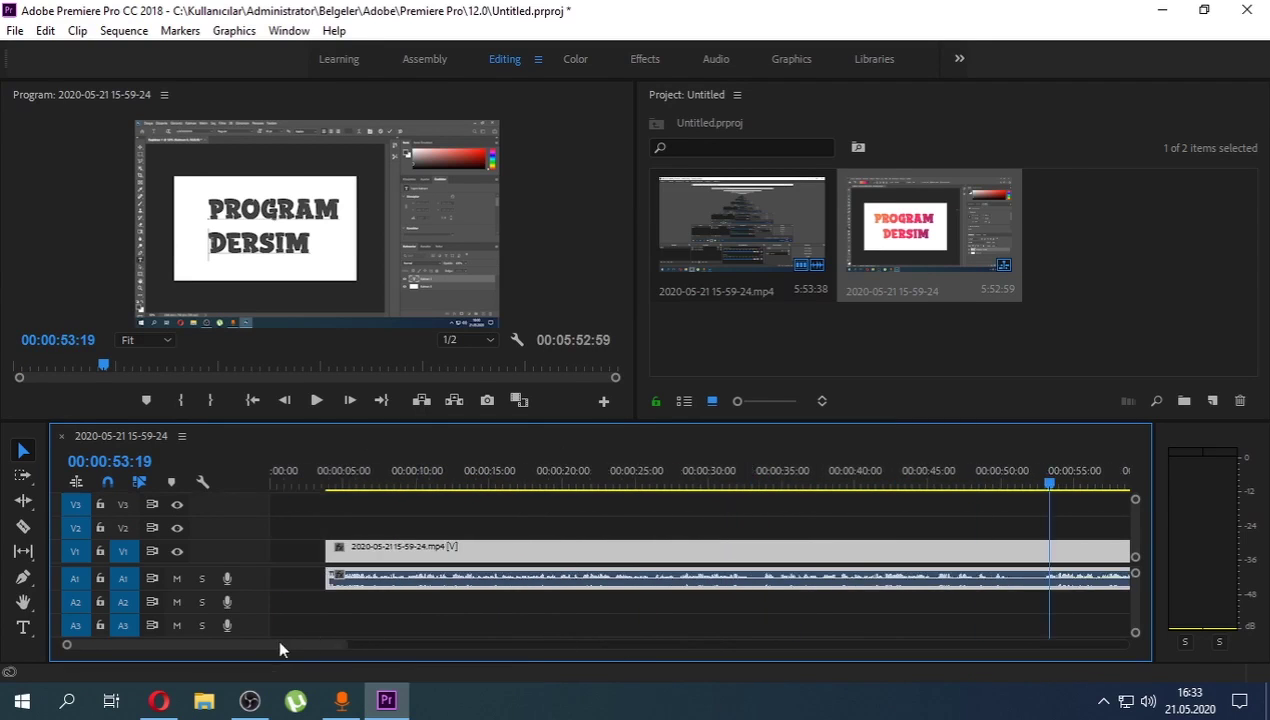
left_click_drag(368, 549, 312, 549)
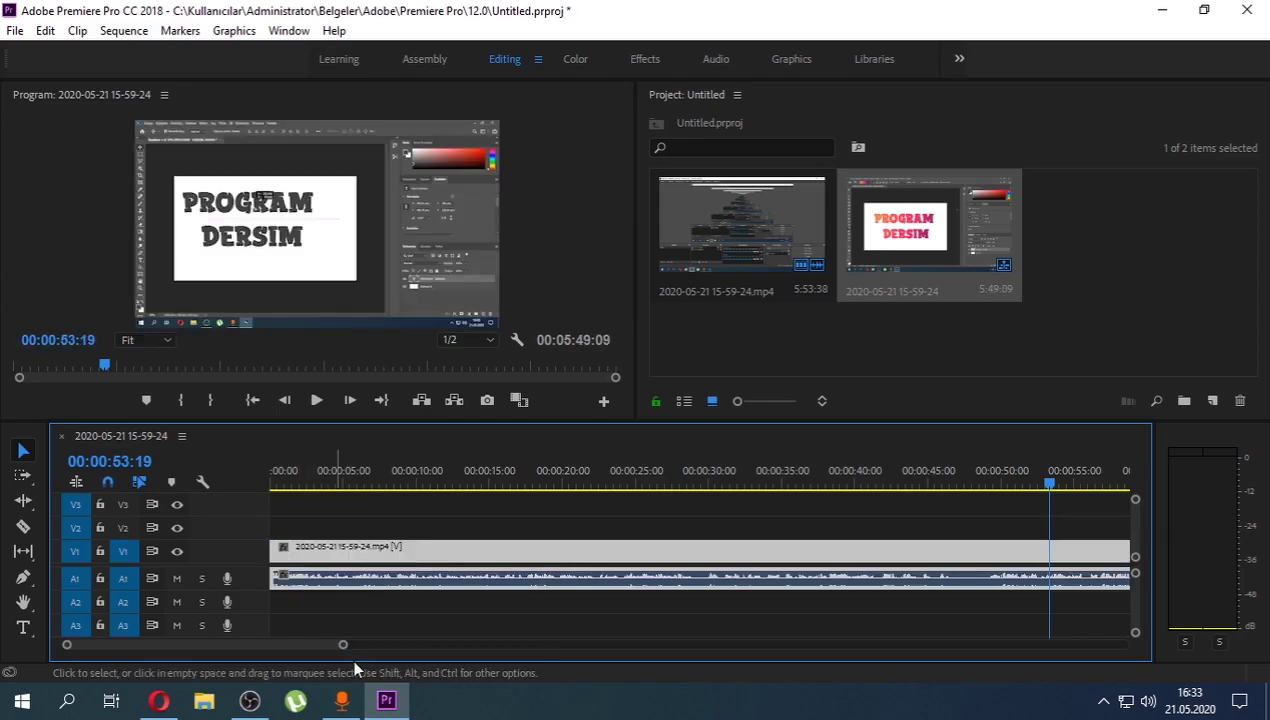
left_click_drag(343, 645, 1030, 645)
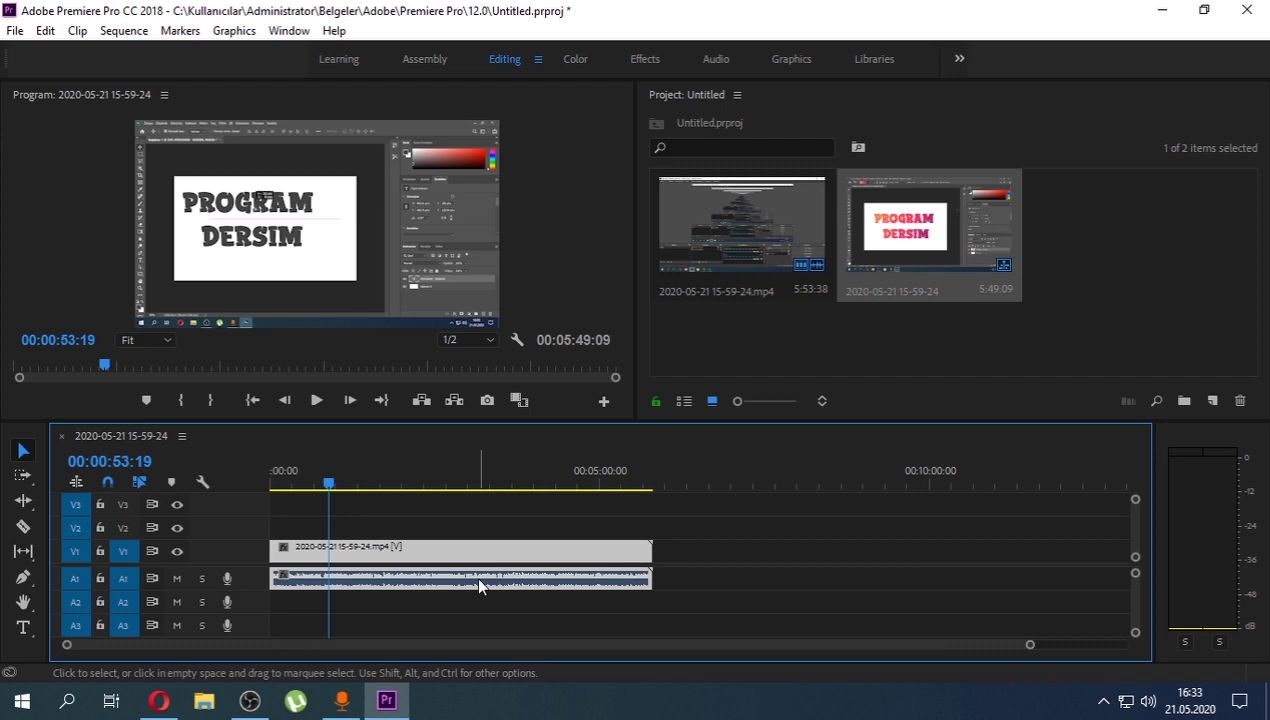
left_click_drag(1030, 645, 933, 645)
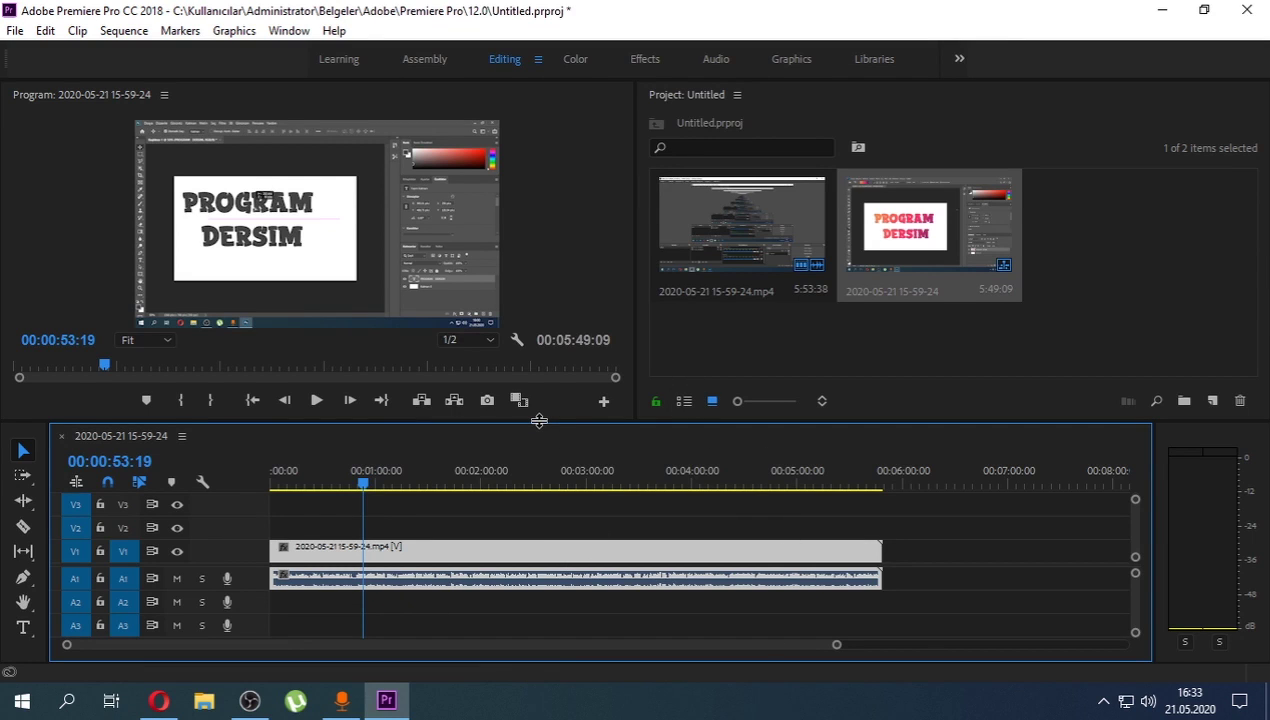
Step: Enlarge the Timeline panel, zoom to about four minutes, and heighten the A1 track's waveform
left_click_drag(540, 421, 546, 297)
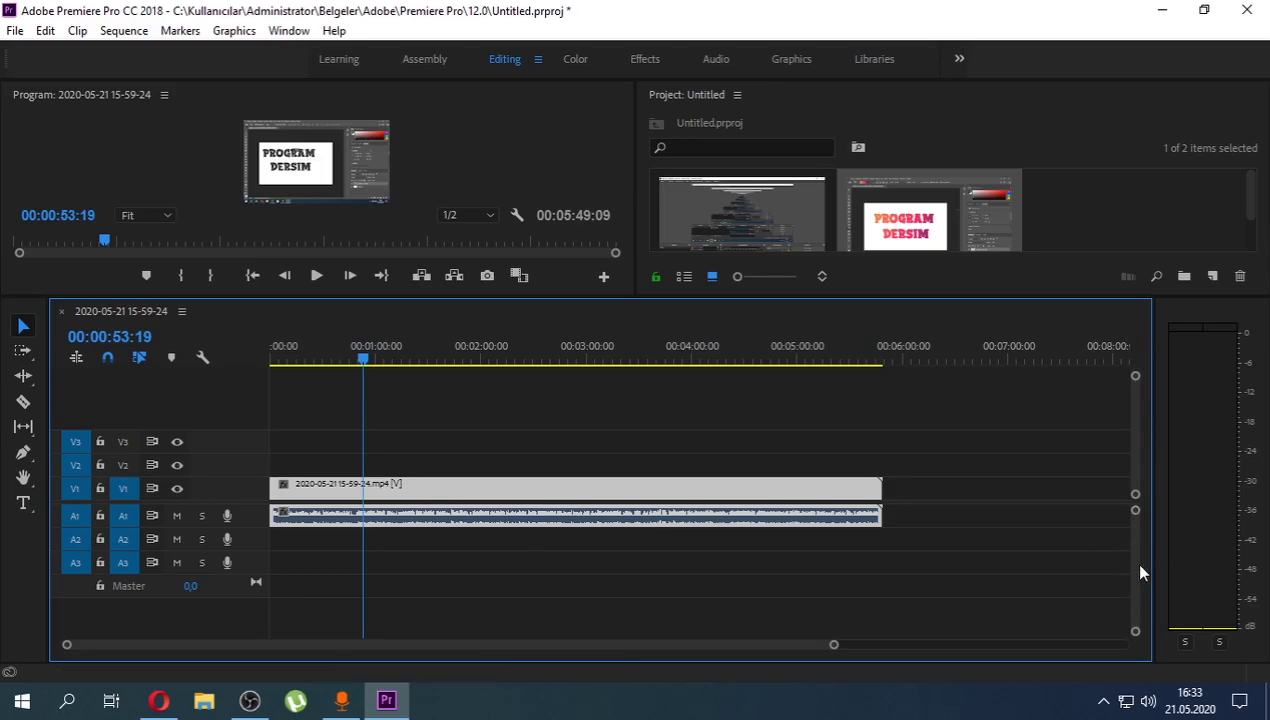
scroll(1140, 580, "down", 2)
scroll(1140, 560, "up", 2)
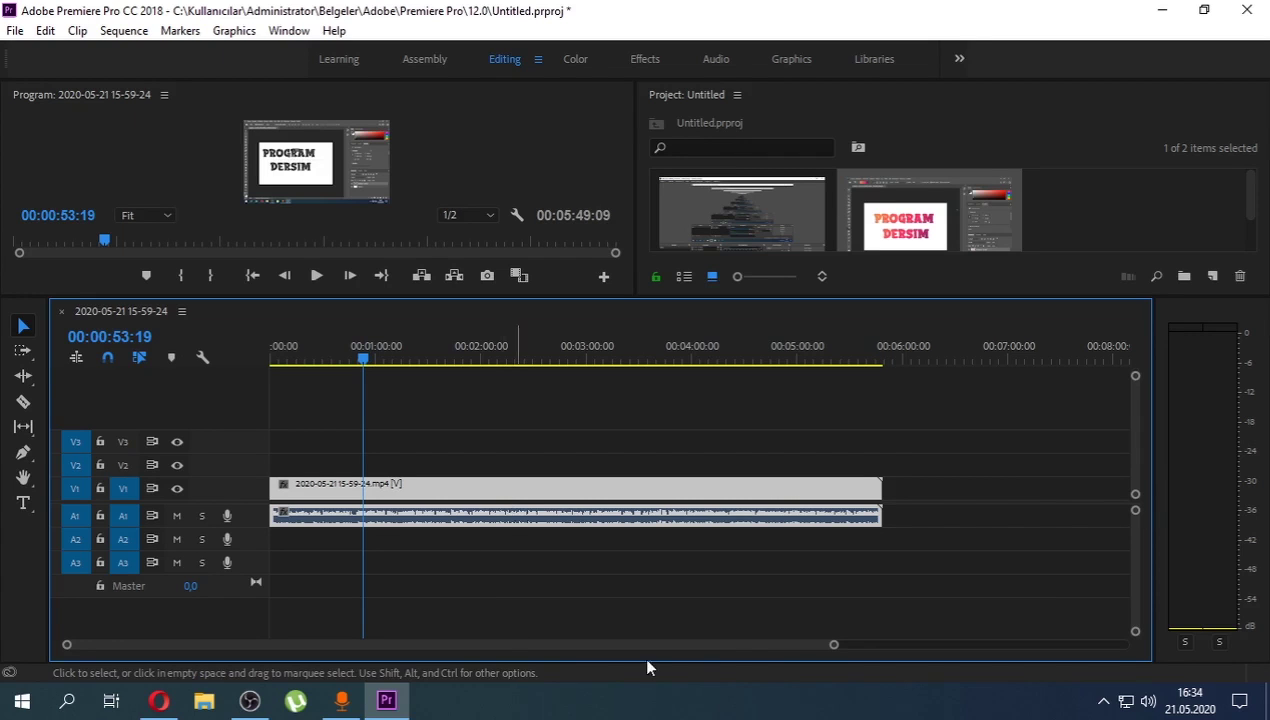
left_click_drag(833, 644, 879, 638)
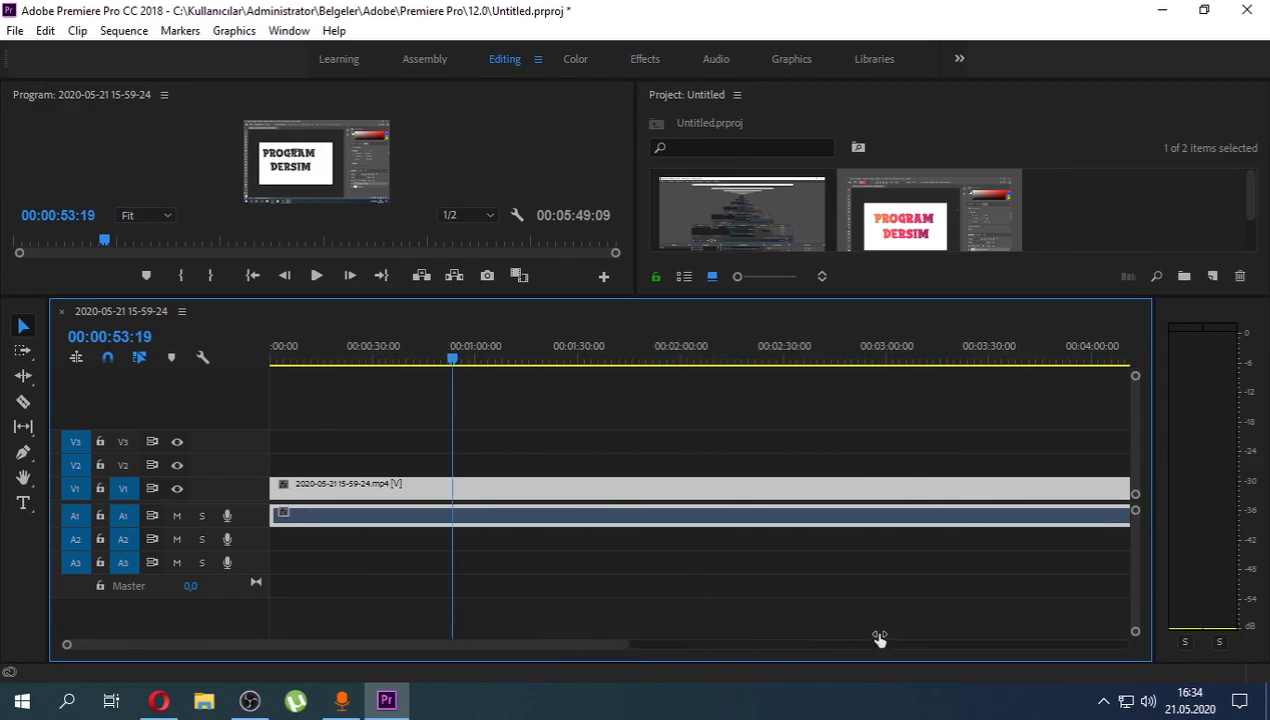
left_click_drag(627, 645, 703, 648)
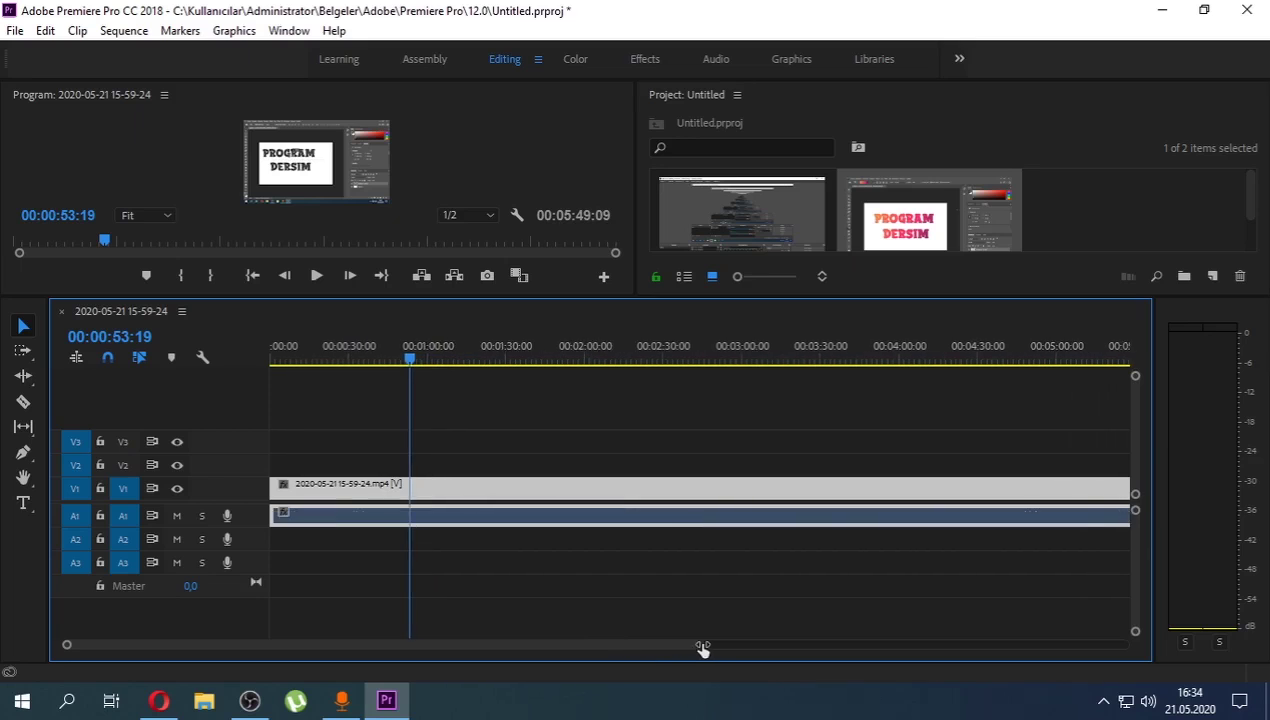
left_click_drag(1136, 516, 1135, 541)
Step: Drag the A1 clip's volume rubber band from about +1 dB down to roughly -29.63 dB
scroll(584, 425, "down", 2)
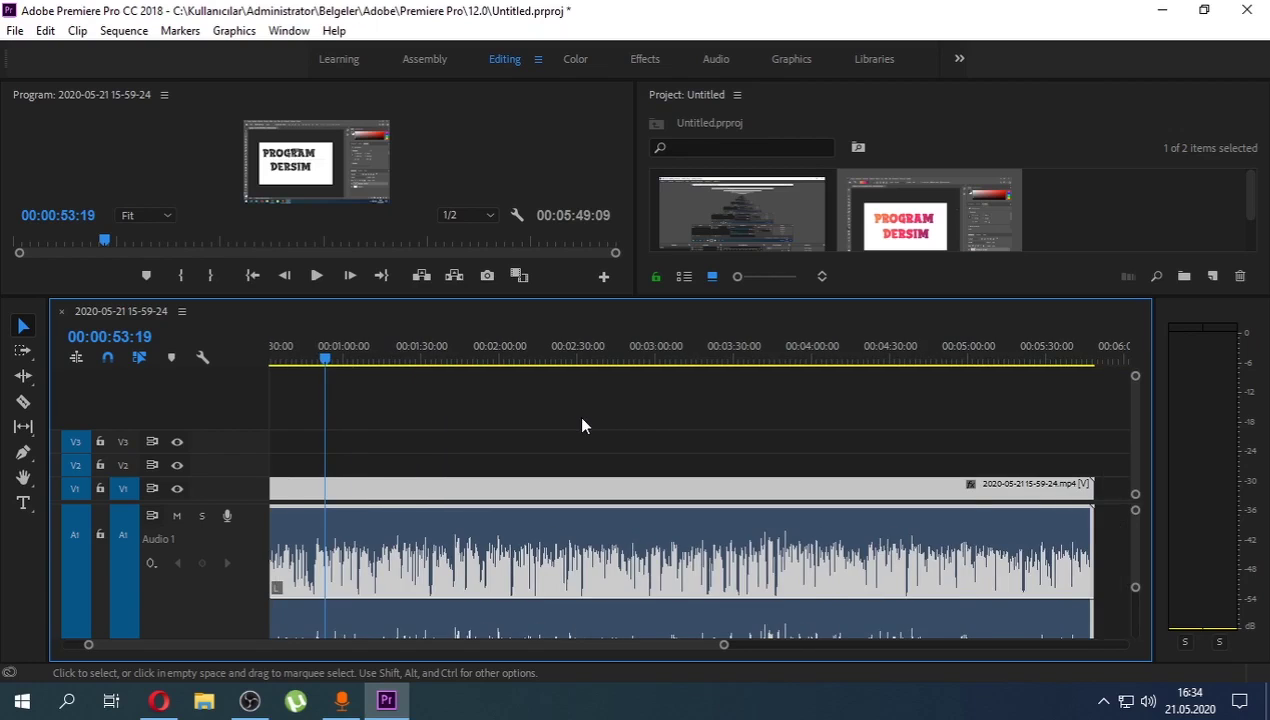
scroll(582, 425, "up", 2)
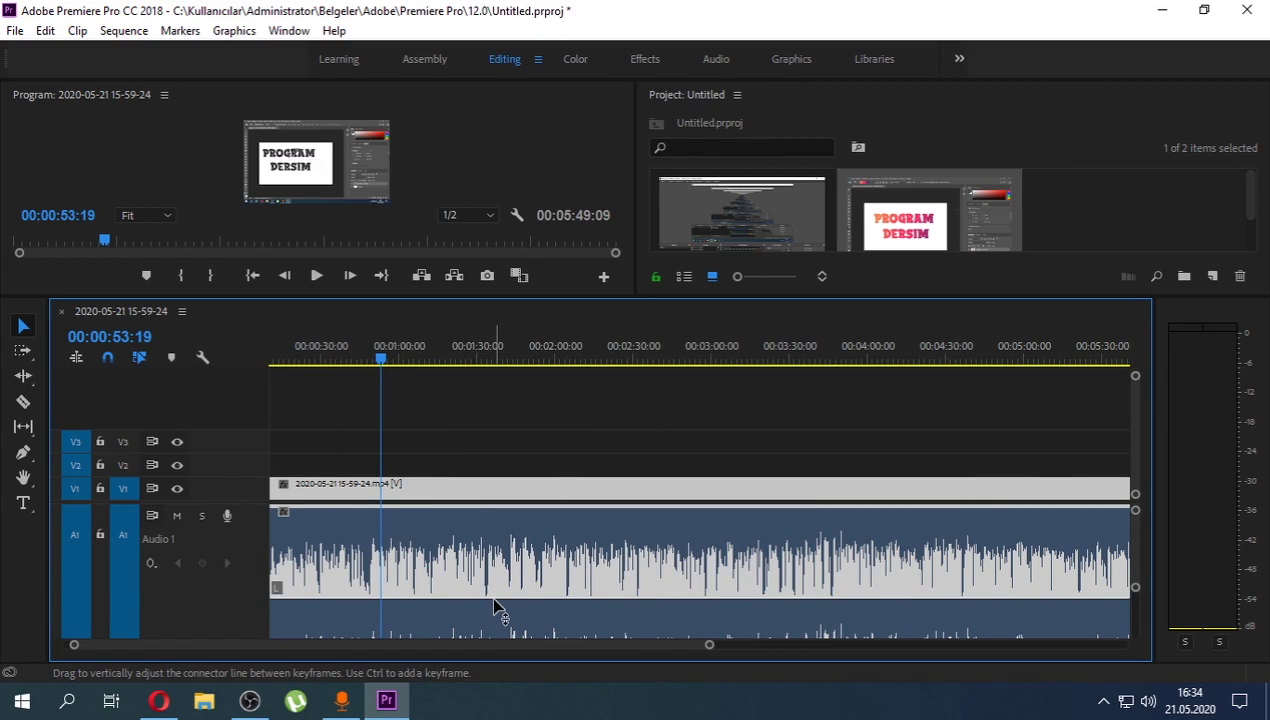
scroll(504, 593, "down", 2)
scroll(1052, 553, "up", 3)
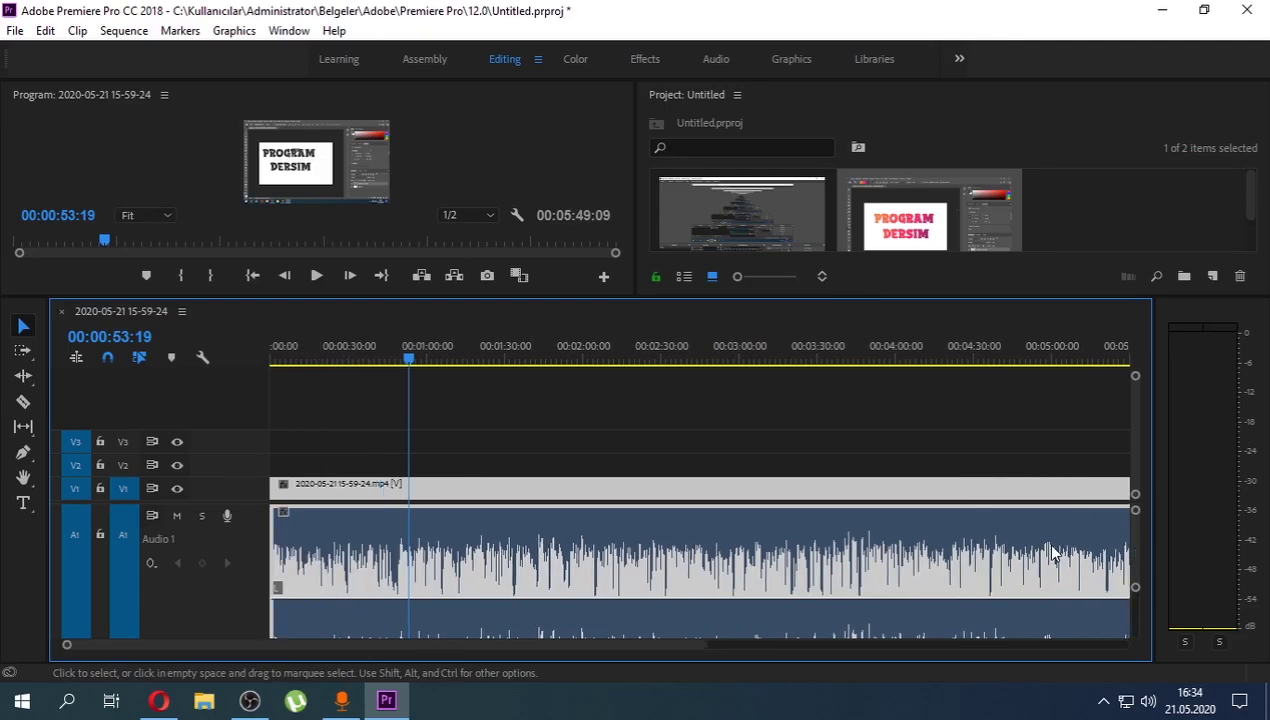
scroll(1124, 539, "down", 3)
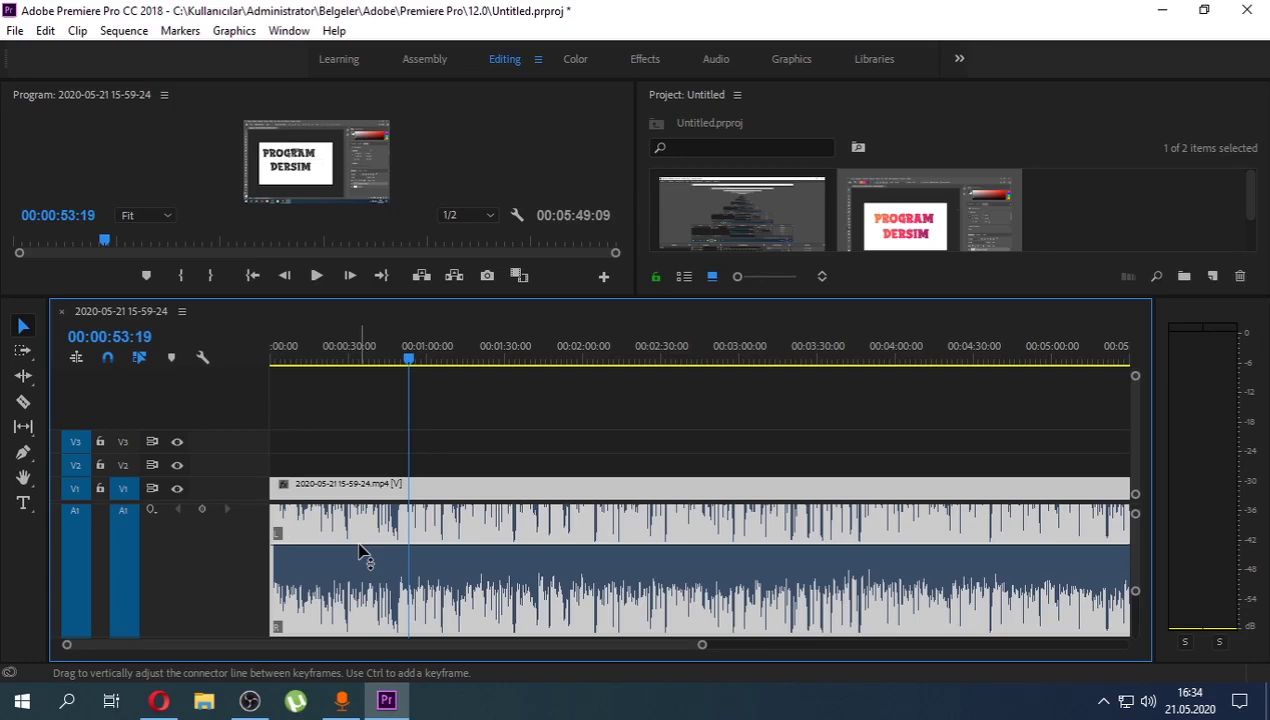
mouse_move(360, 551)
left_click_drag(355, 552, 355, 545)
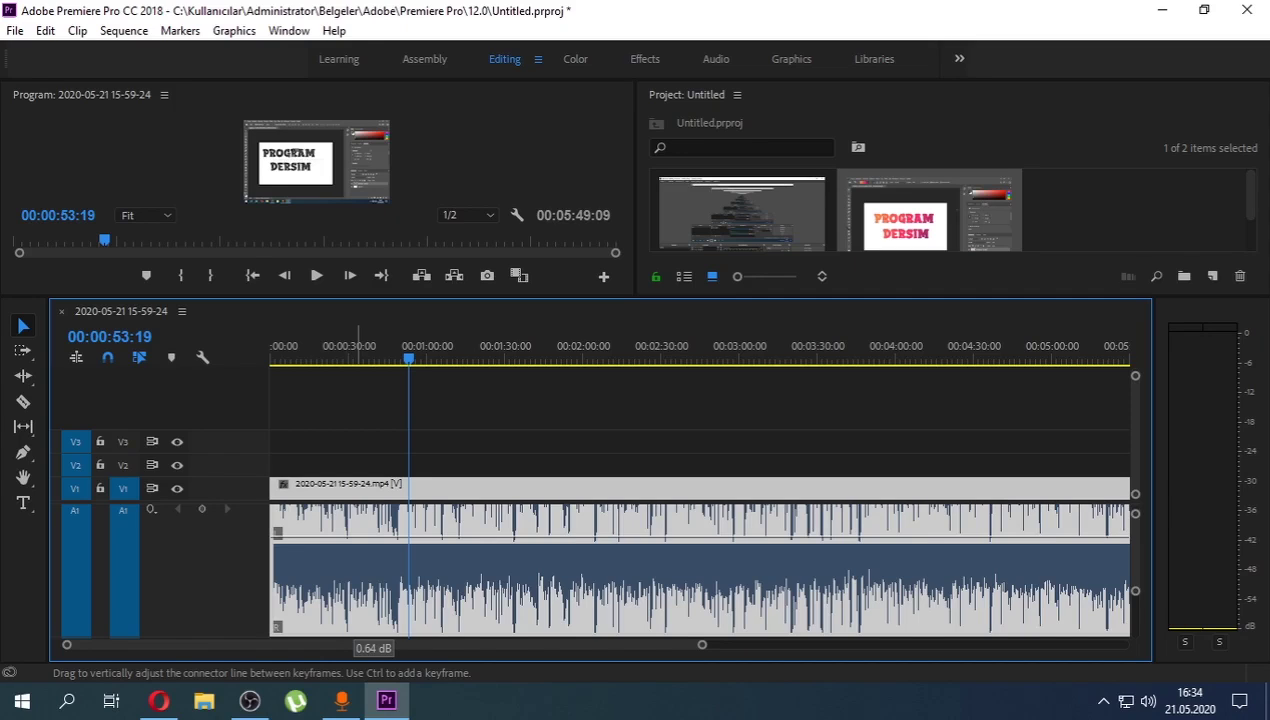
left_click_drag(355, 545, 355, 538)
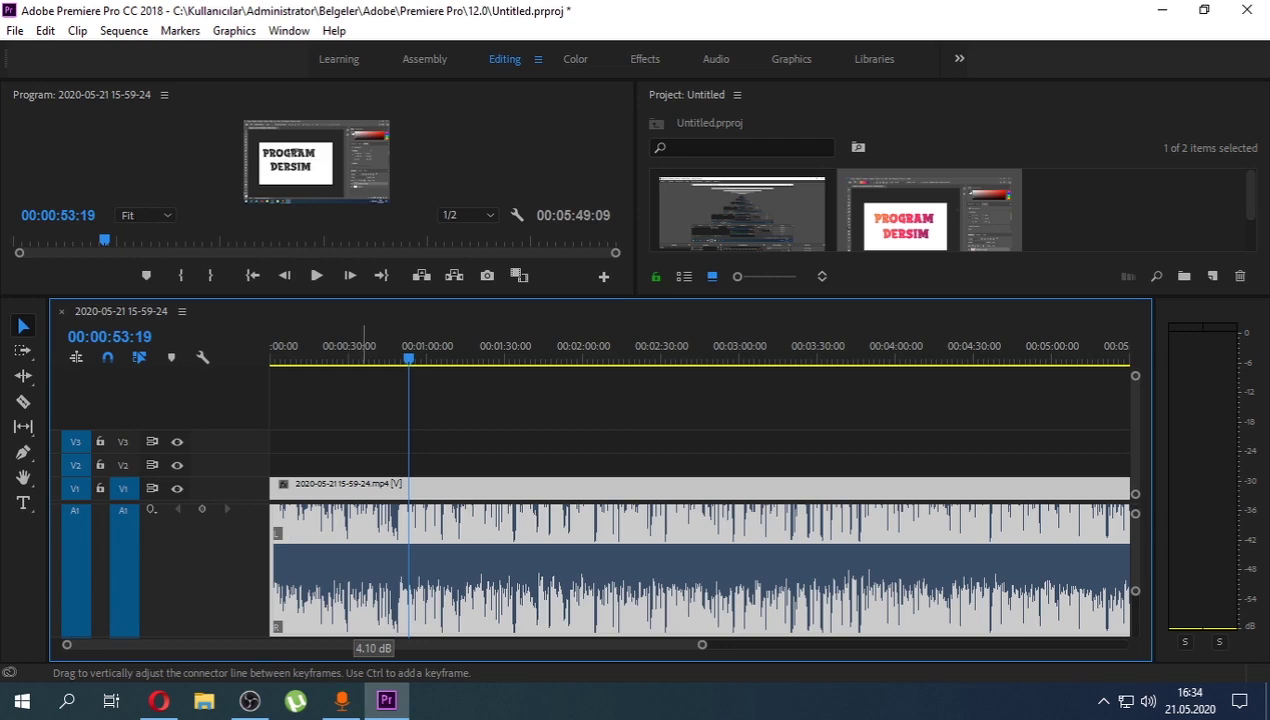
left_click_drag(373, 504, 373, 535)
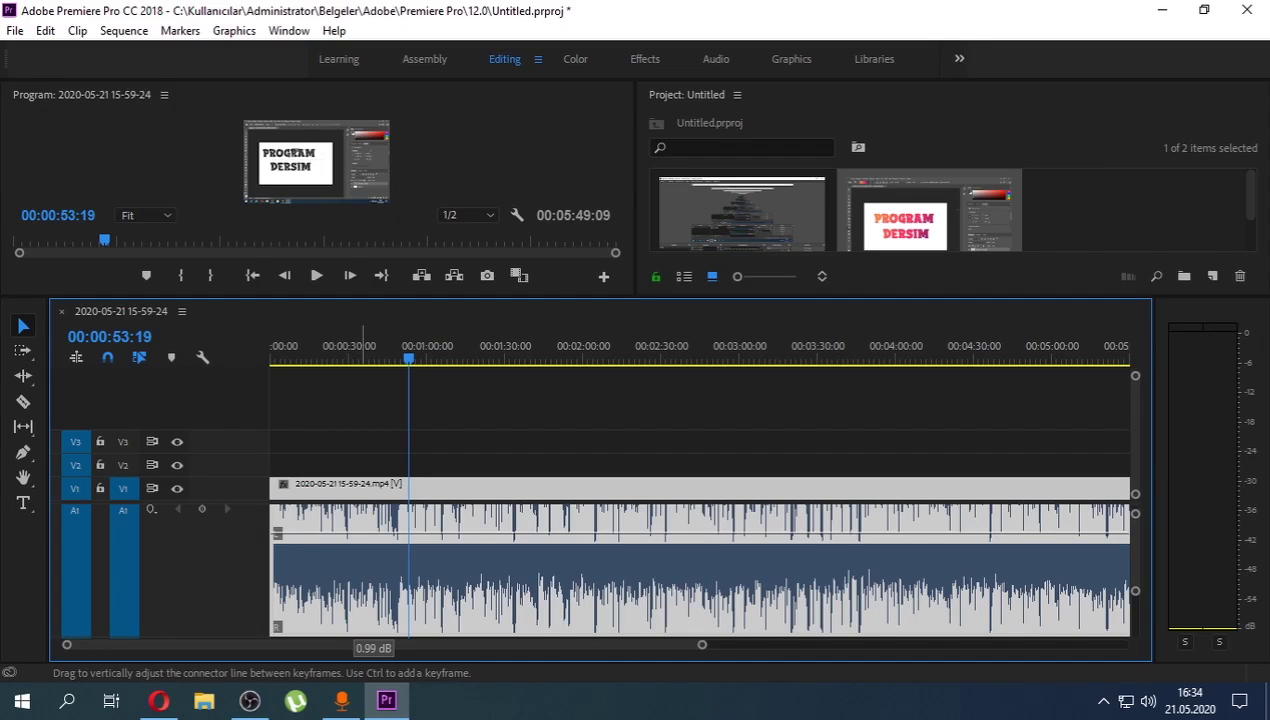
left_click_drag(373, 535, 373, 627)
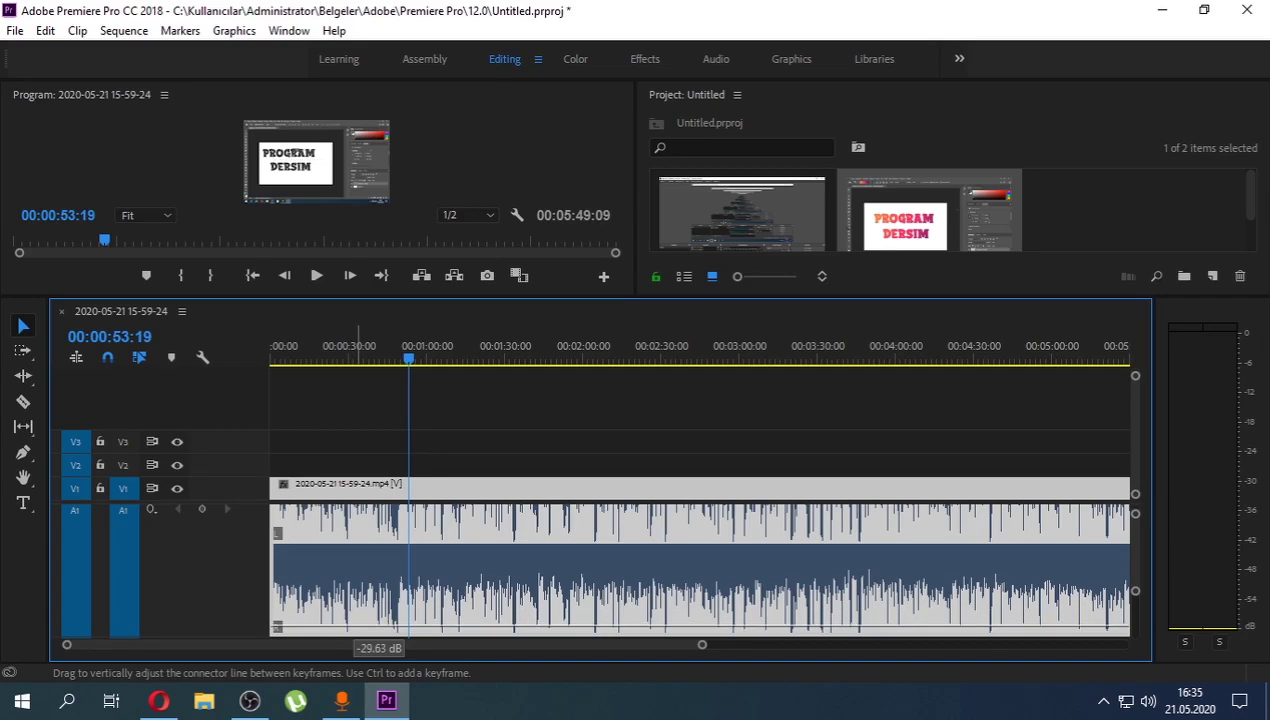
left_click_drag(702, 644, 1109, 644)
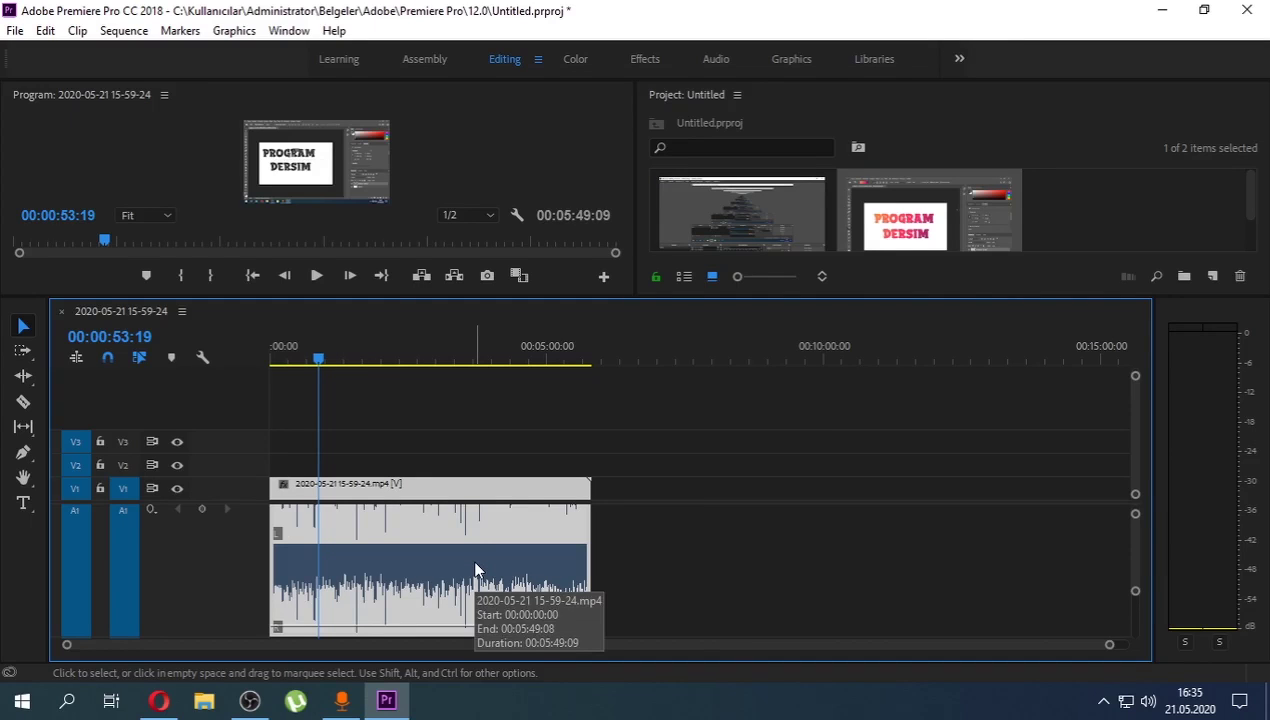
Step: Reselect the clip and unlink its audio, undoing an accidental deletion of the clip
left_click(645, 555)
left_click(453, 518)
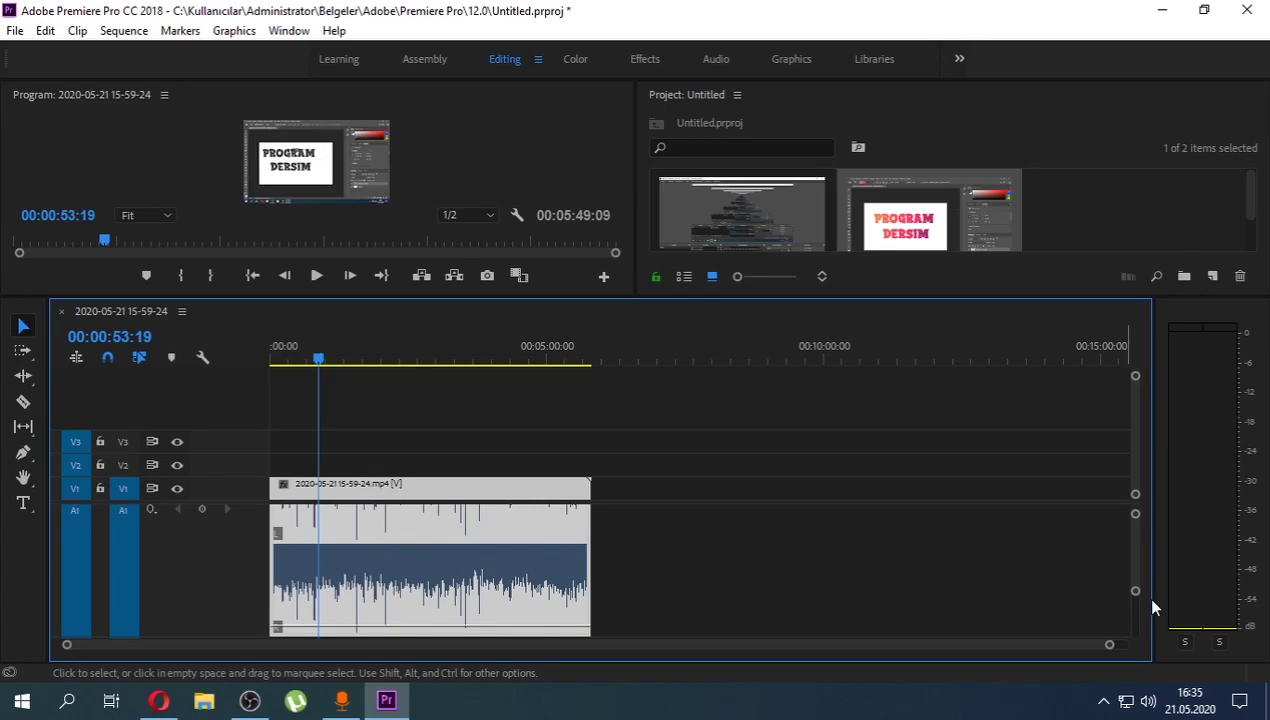
left_click_drag(1135, 590, 1136, 618)
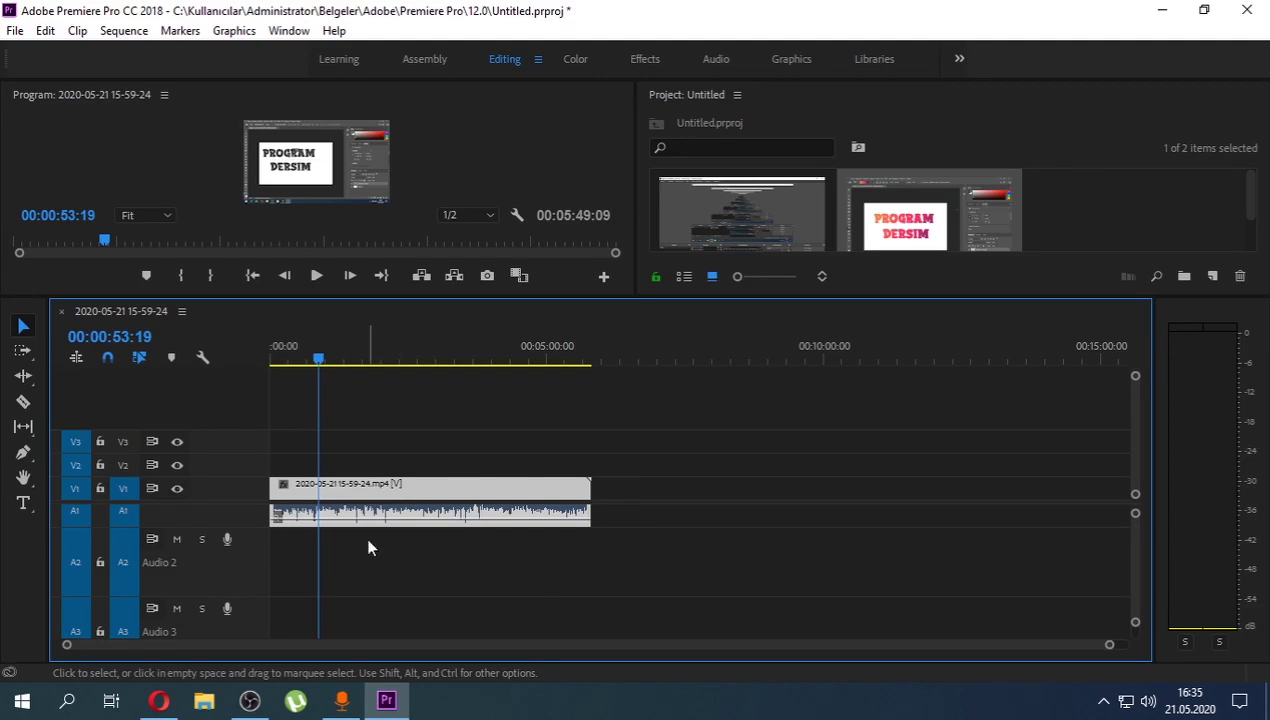
right_click(366, 506)
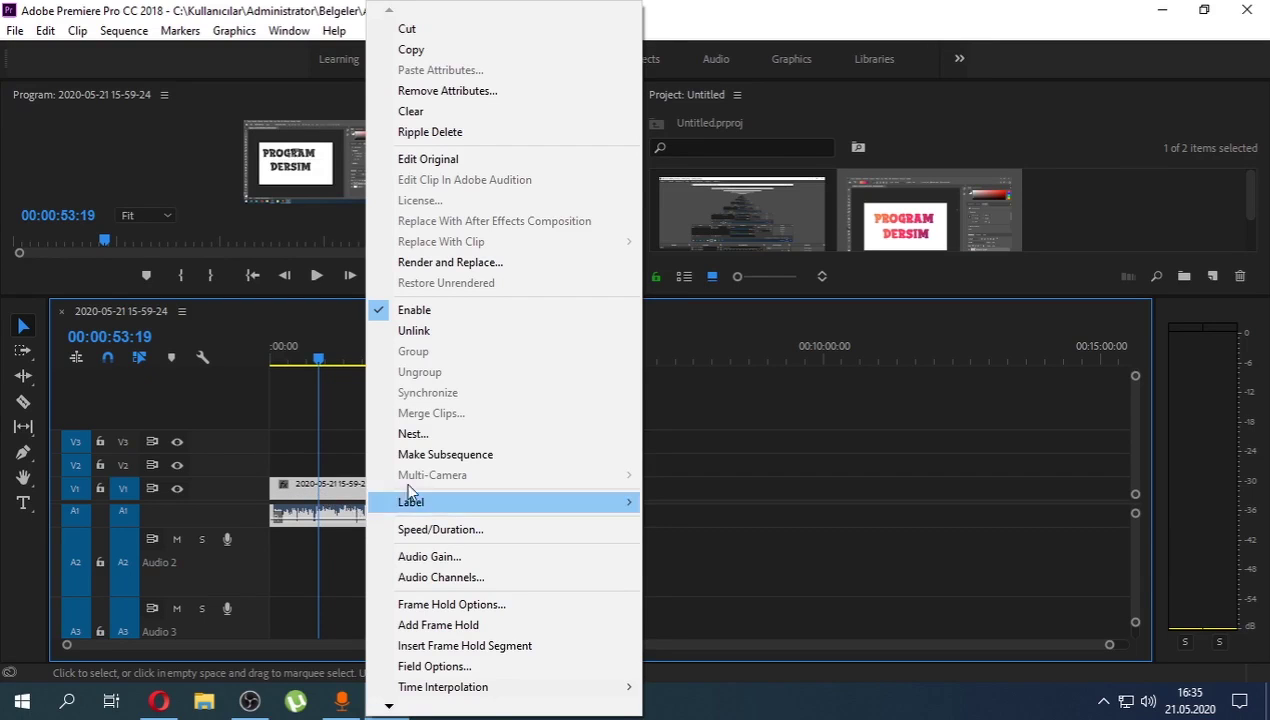
left_click(447, 340)
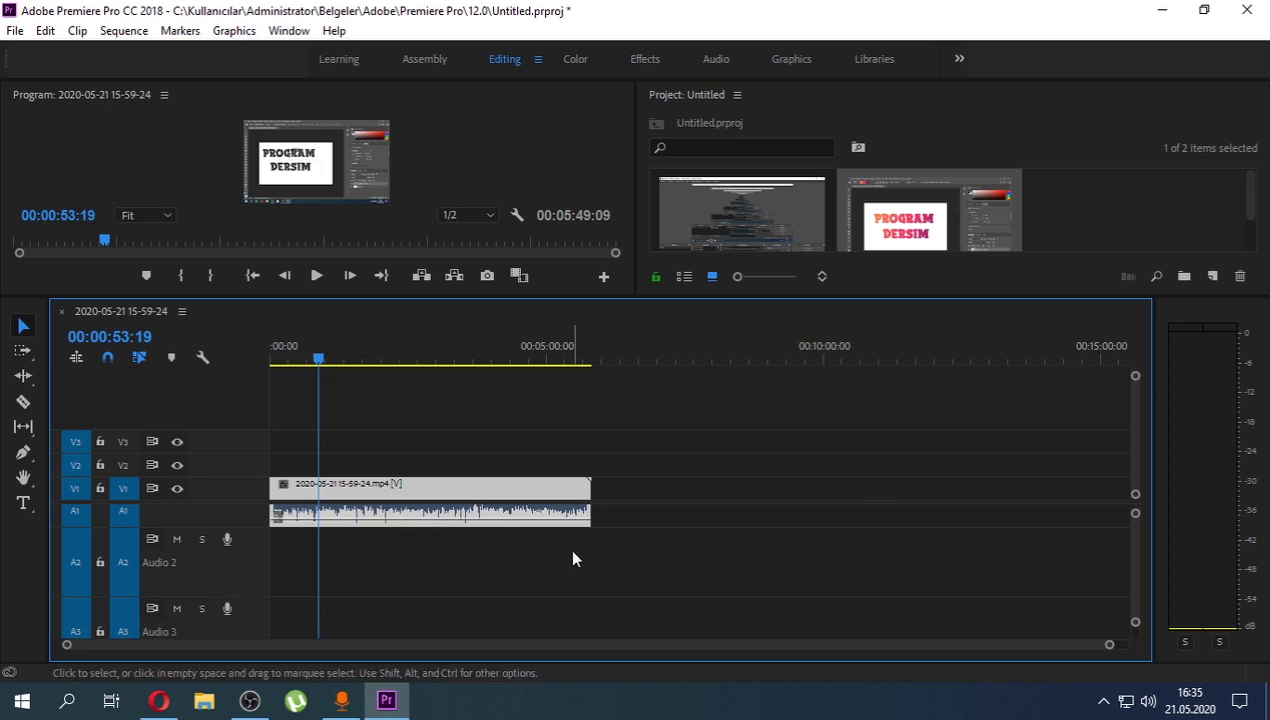
key("Delete")
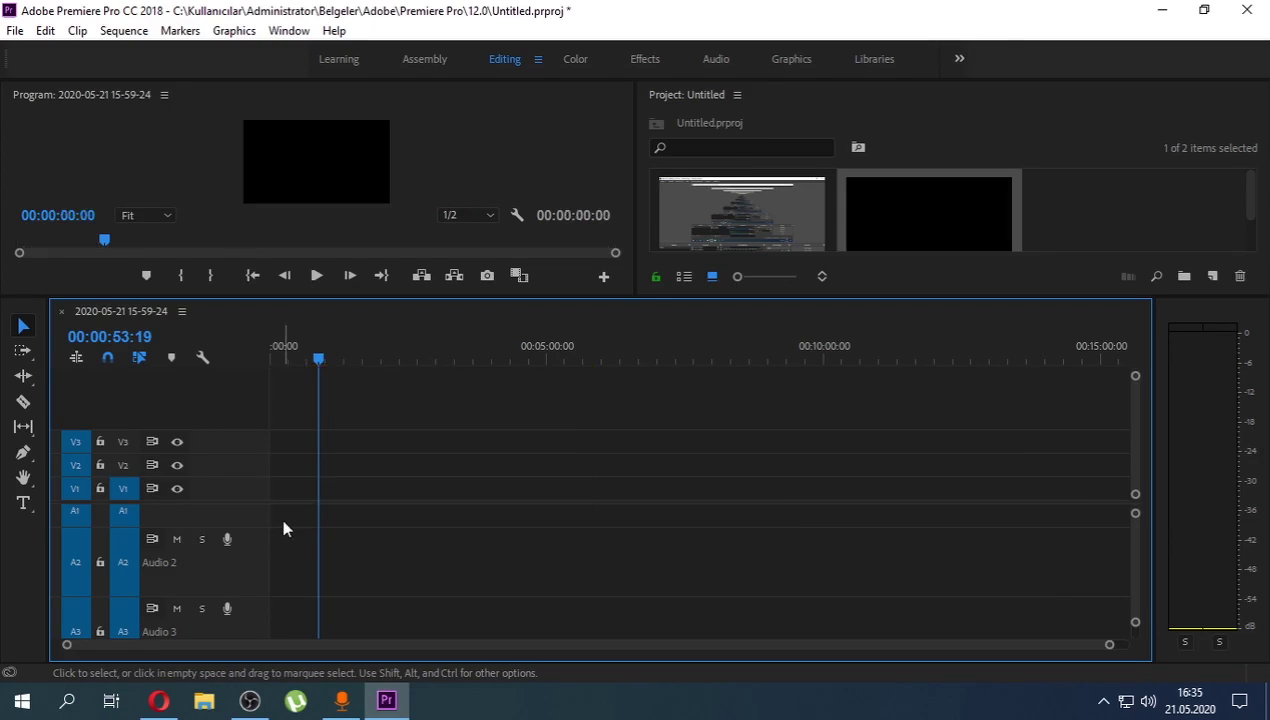
key("ctrl+z")
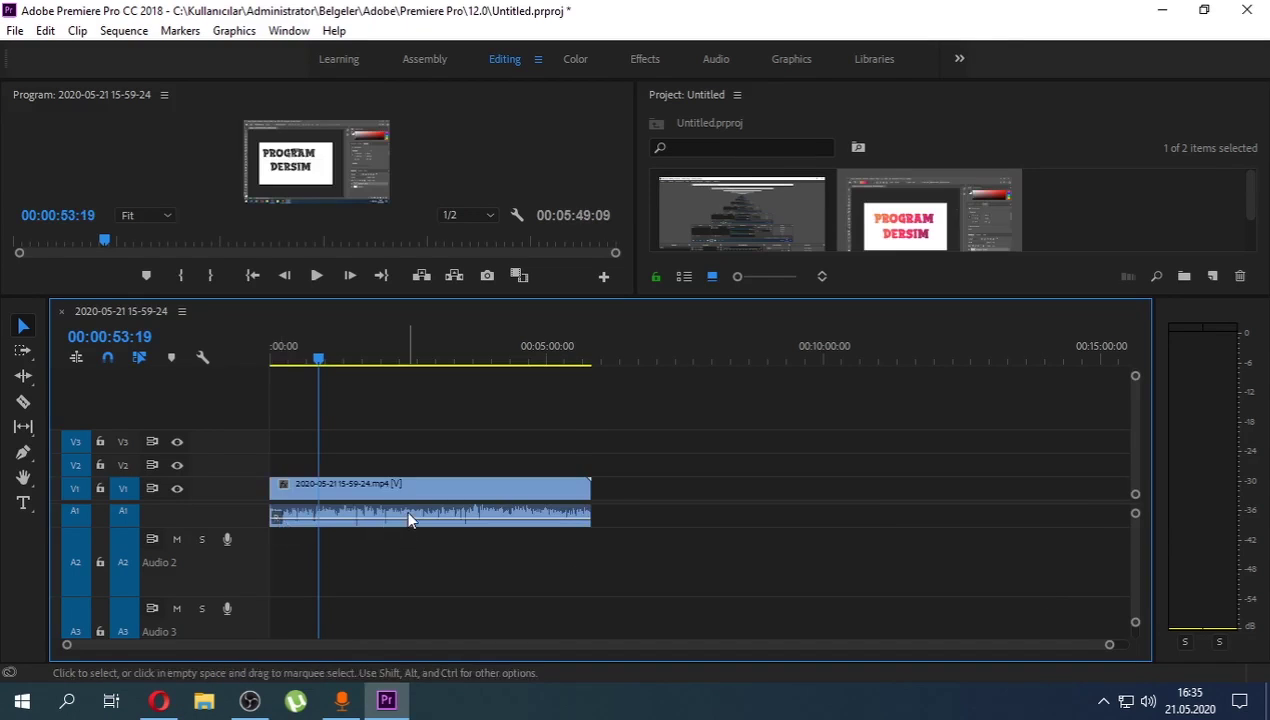
Step: Unlink the restored clip's audio from its video again via the right-click menu
left_click(410, 518)
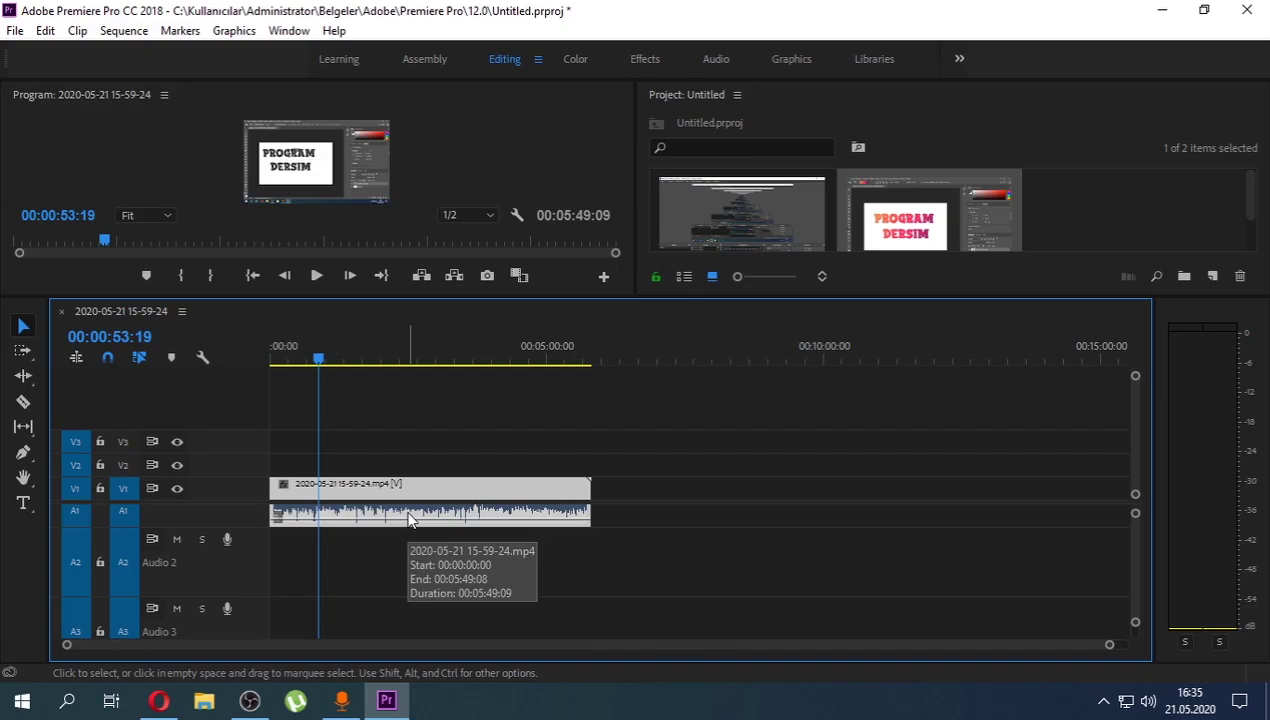
right_click(410, 518)
left_click(452, 330)
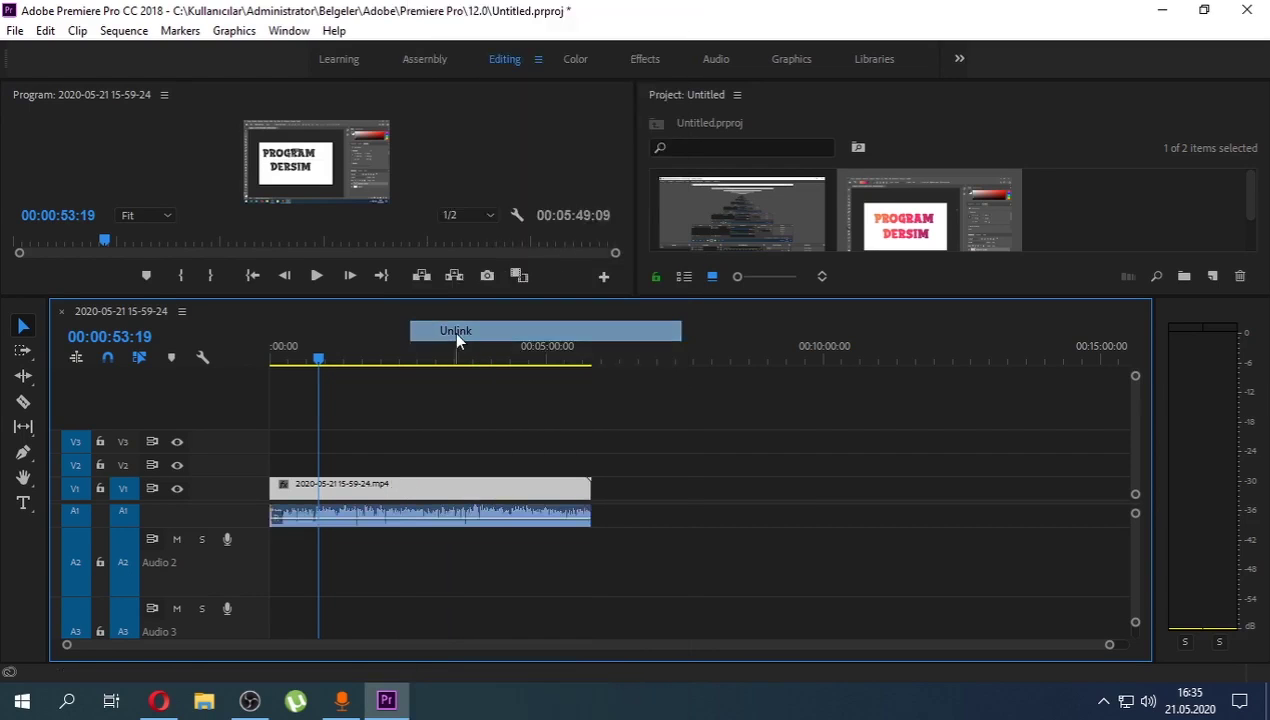
left_click(665, 488)
left_click(534, 485)
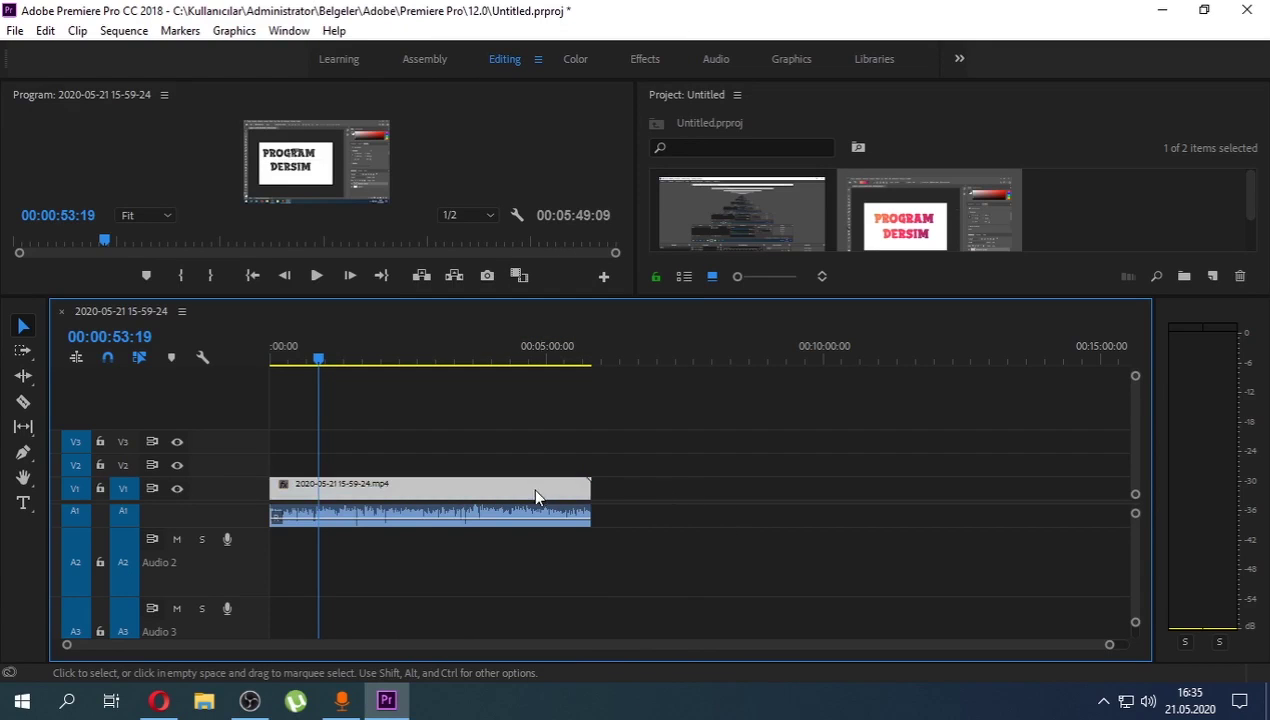
Step: Select only the audio clip on A1 and delete it, keeping the V1 video
left_click(497, 513)
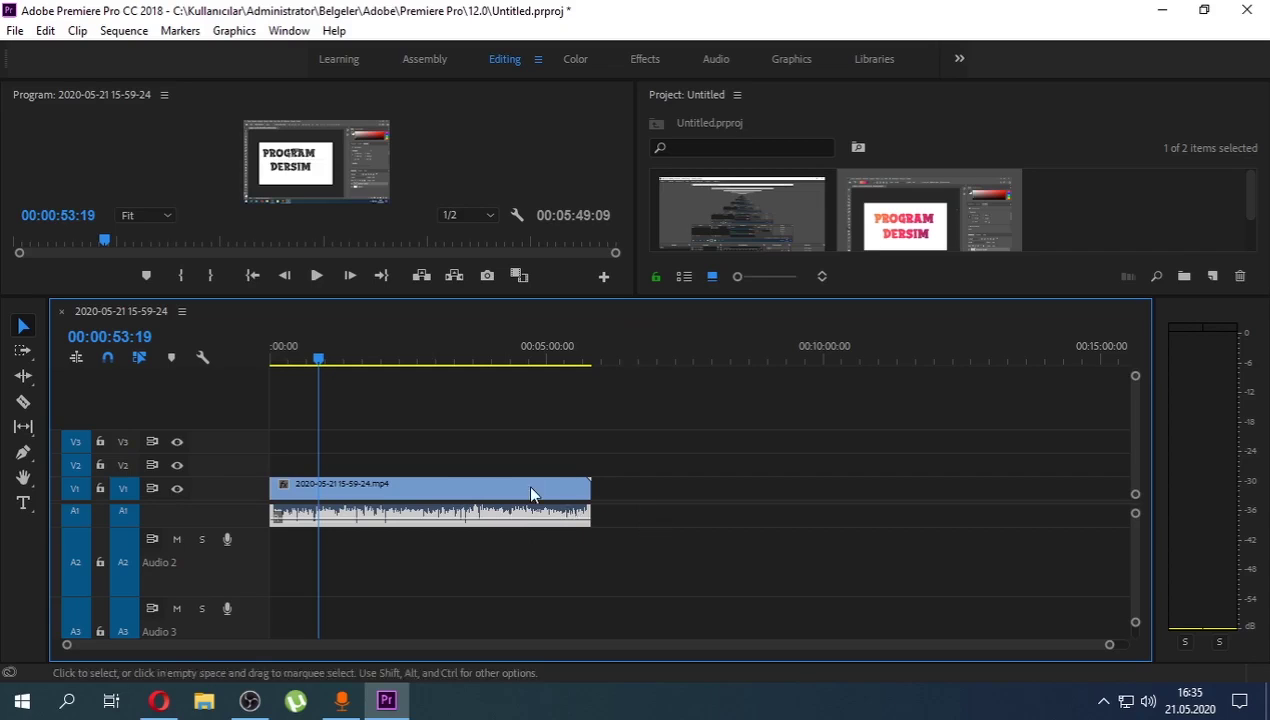
left_click(437, 494)
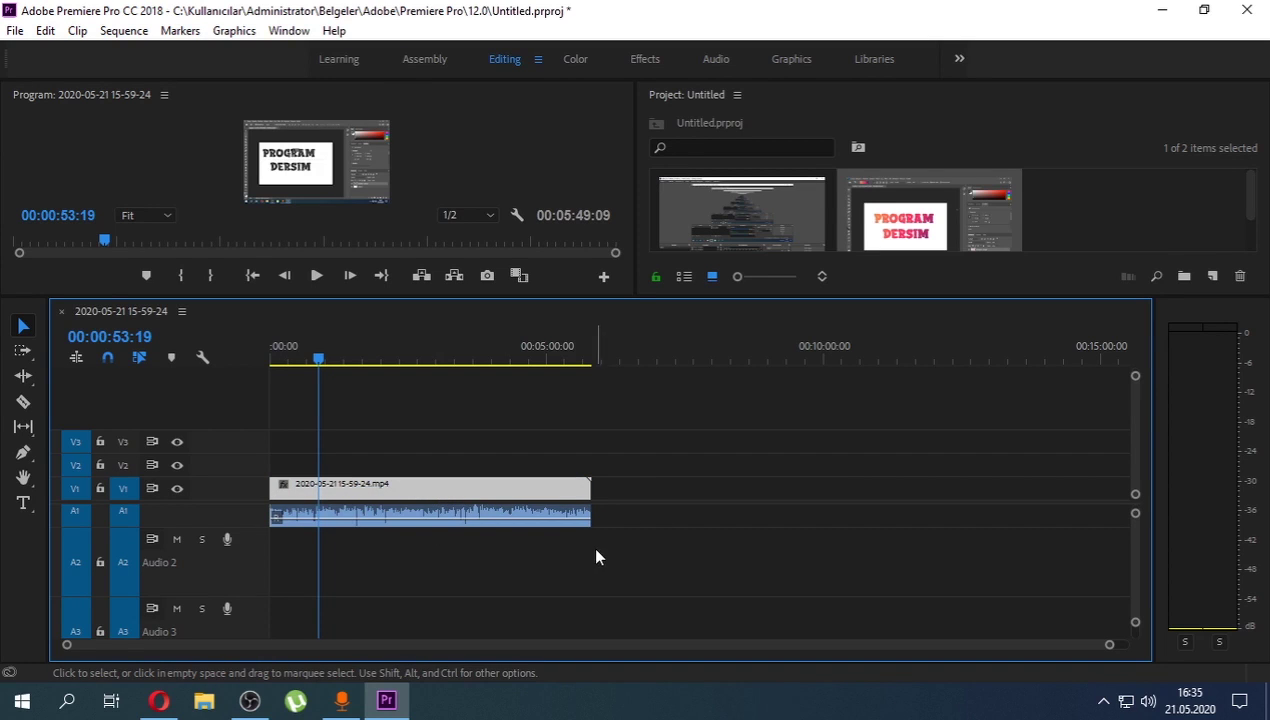
left_click(648, 516)
left_click(545, 515)
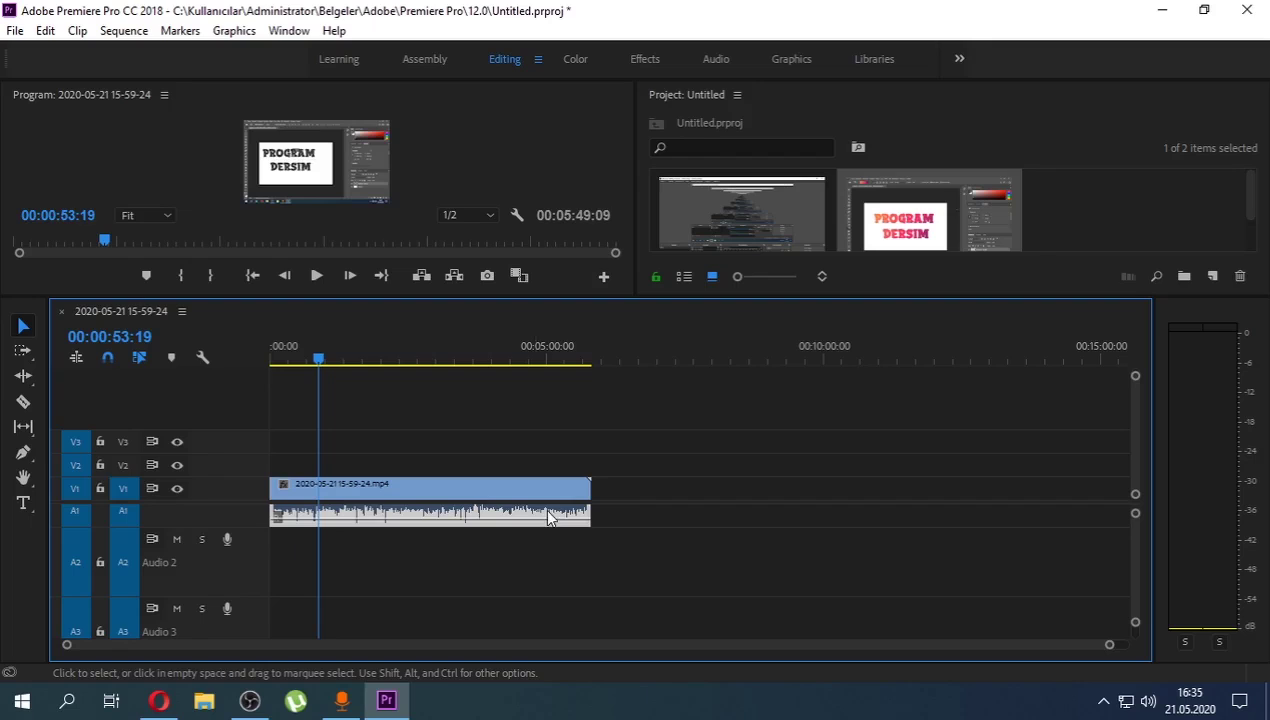
key("Delete")
key("End")
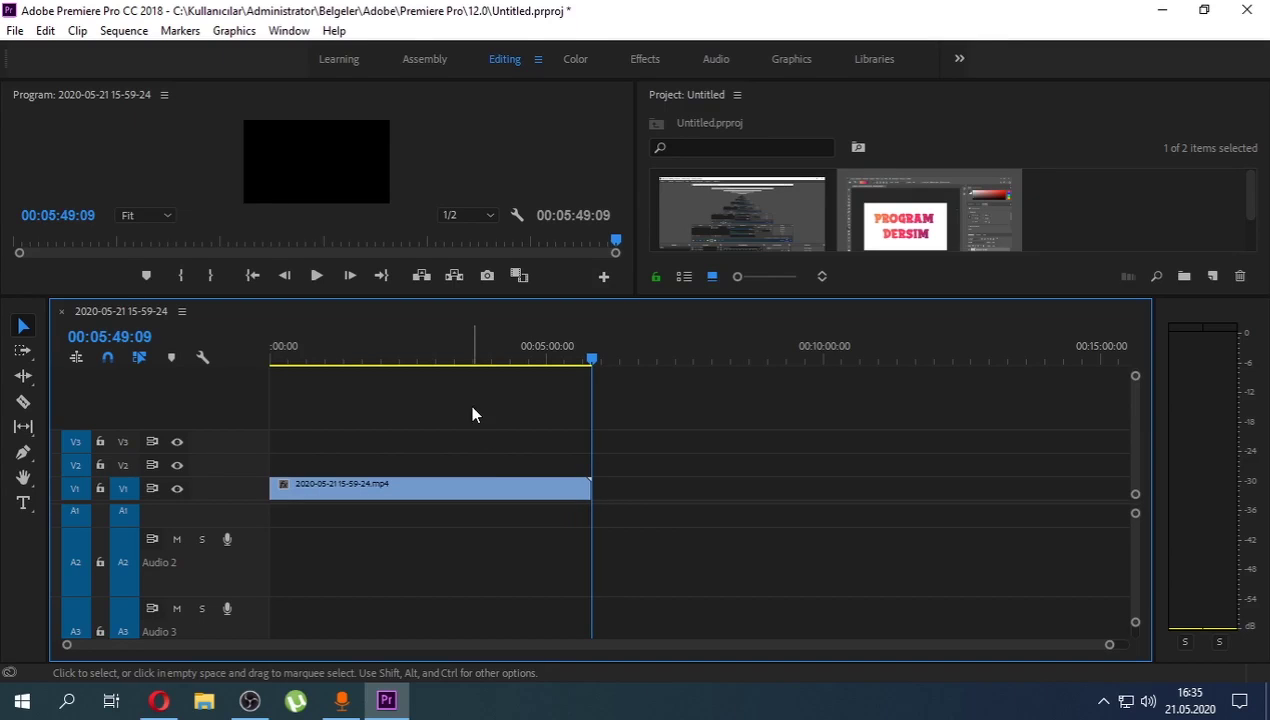
Step: Drag the playhead back into the V1 video clip to 00:04:34:56 and scroll the track area
mouse_move(382, 358)
left_mouse_down()
mouse_move(540, 384)
mouse_move(529, 396)
left_mouse_up()
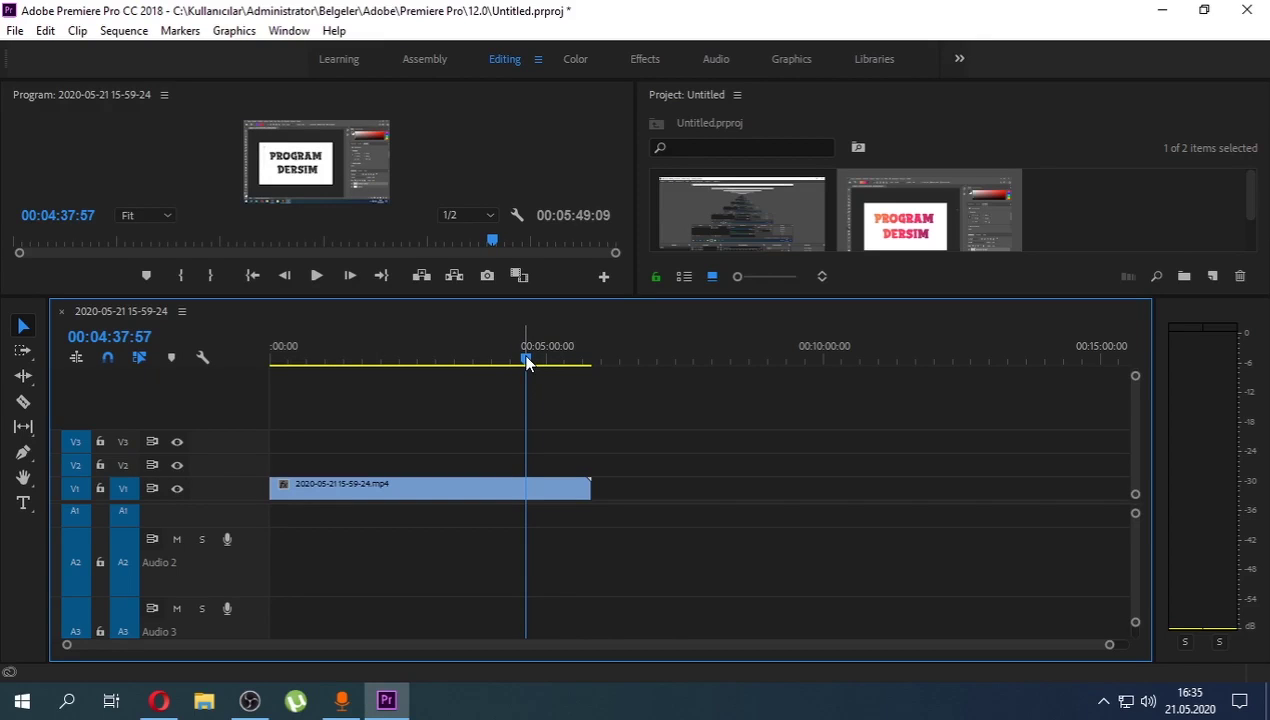
left_click_drag(527, 362, 523, 358)
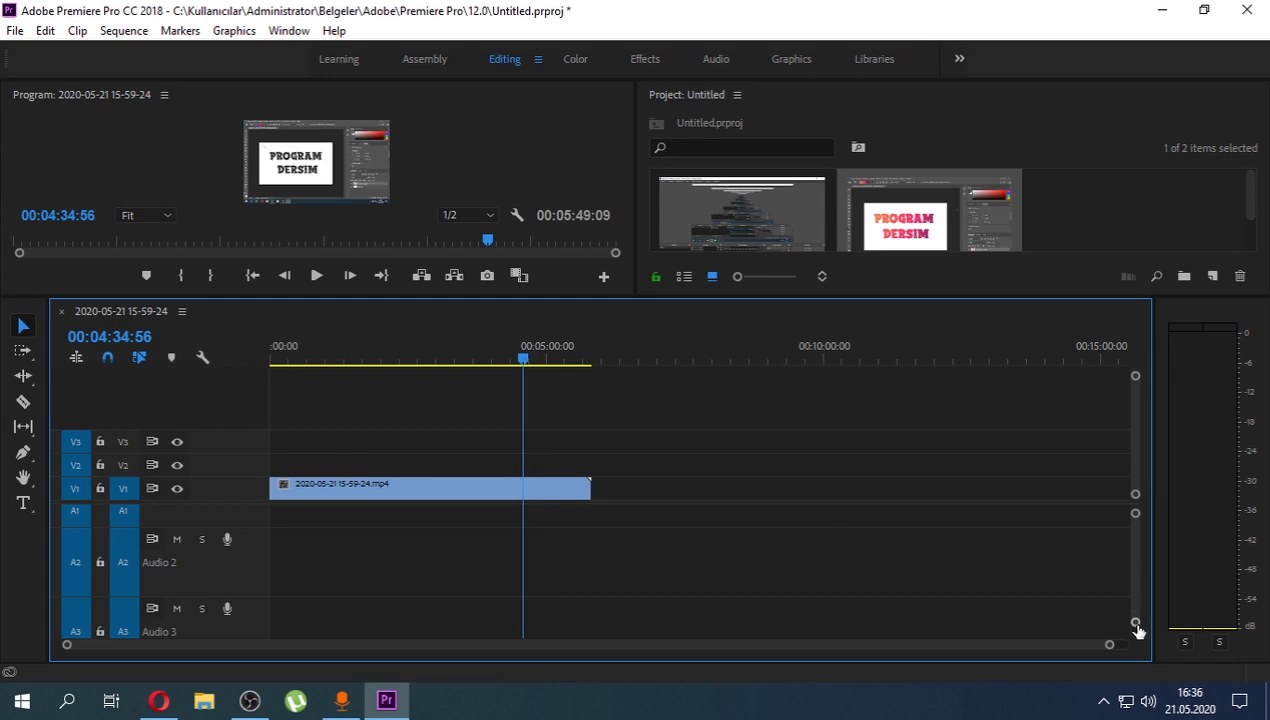
left_click_drag(1136, 624, 1141, 648)
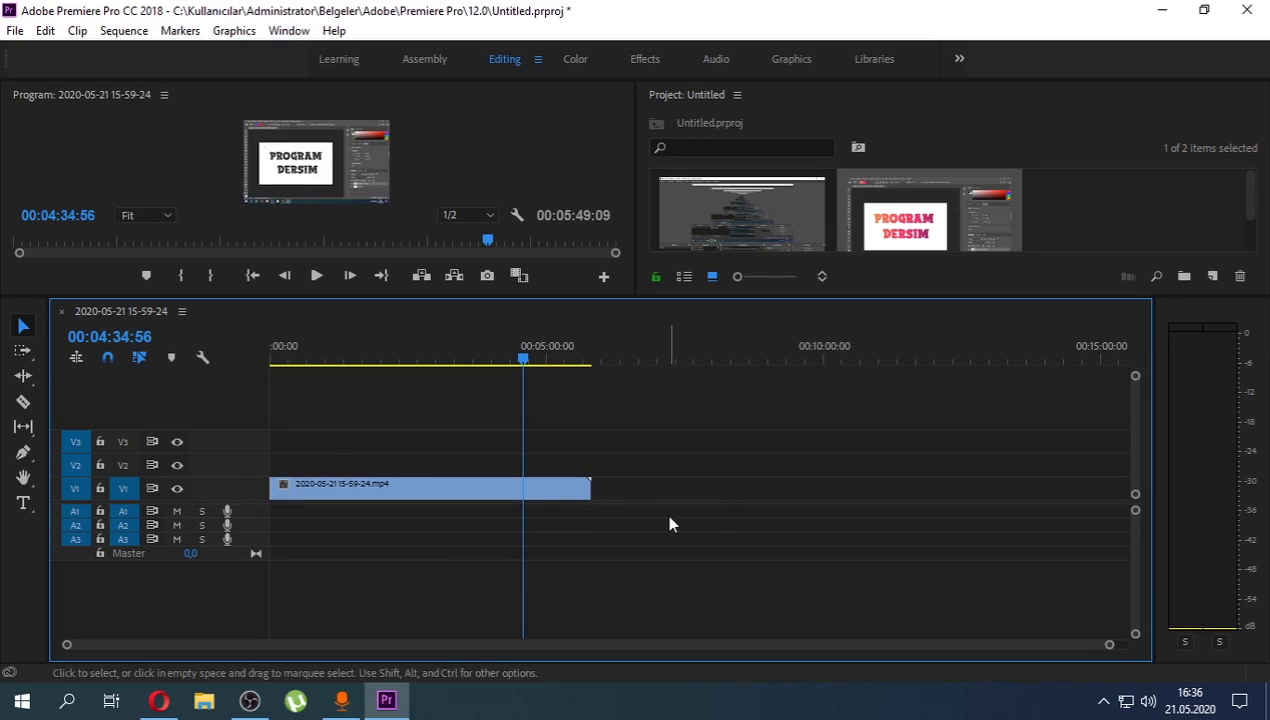
left_click(15, 31)
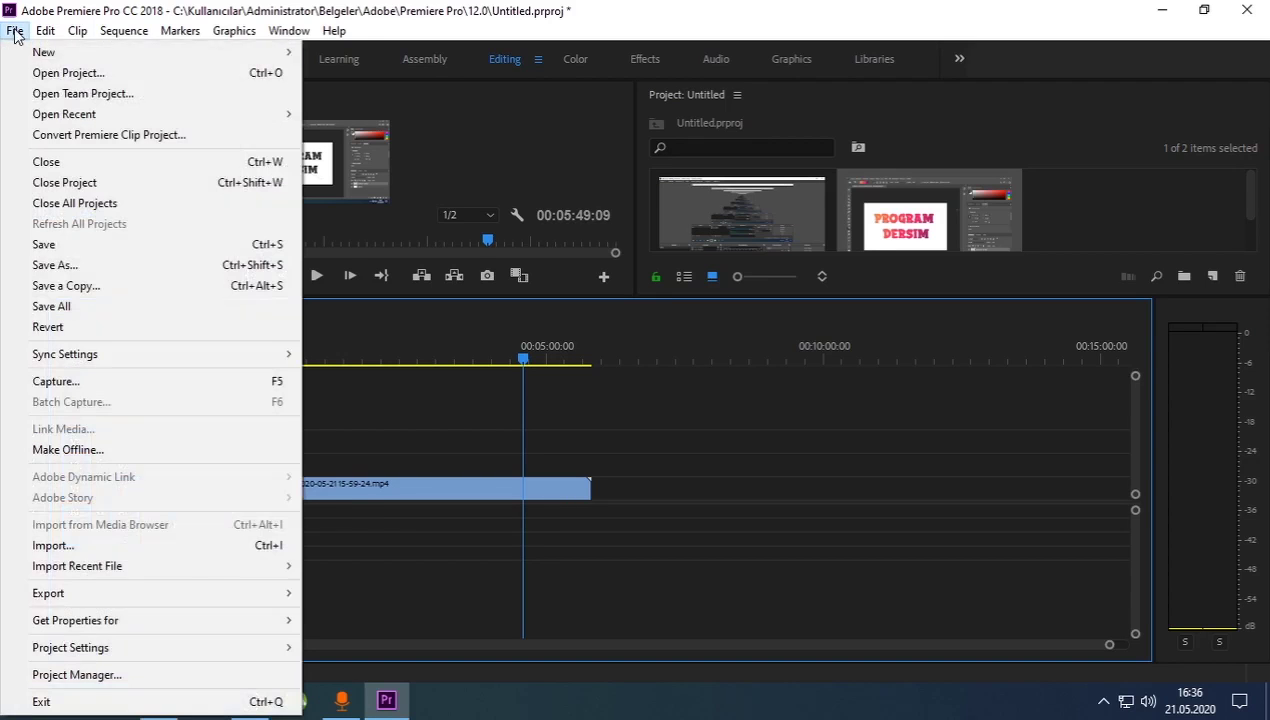
mouse_move(60, 594)
left_click(349, 363)
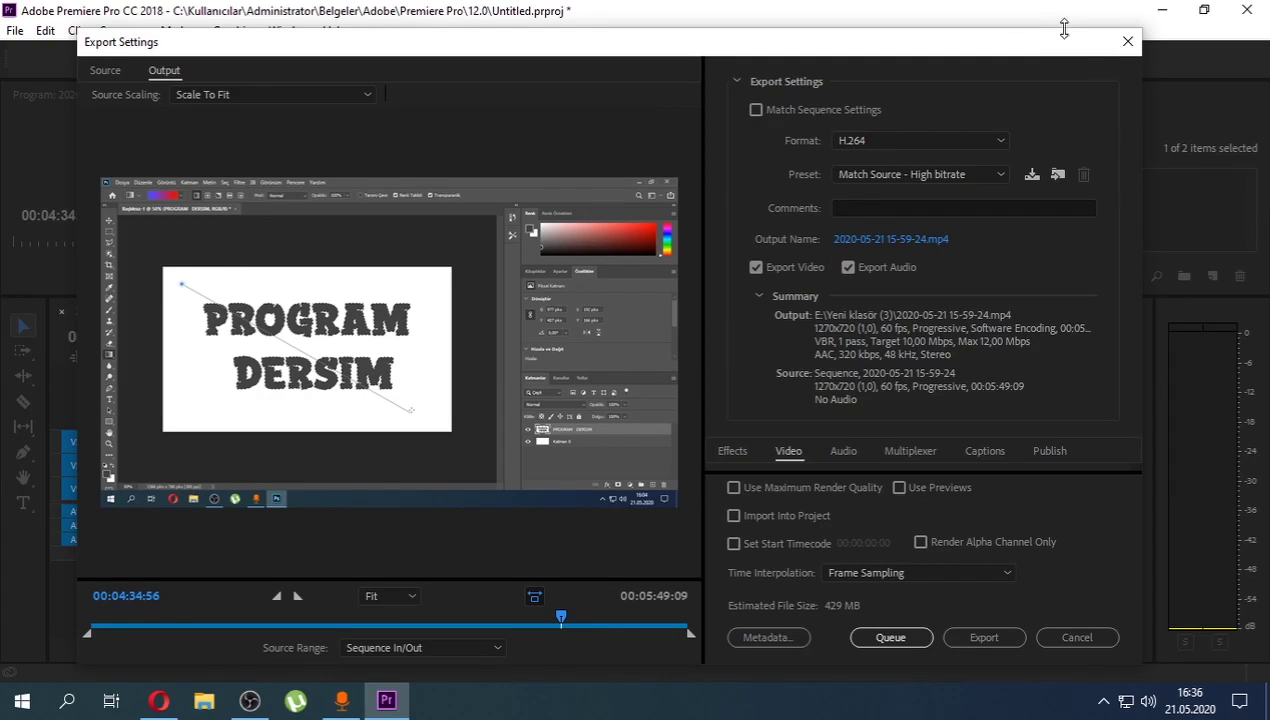
left_click(1125, 42)
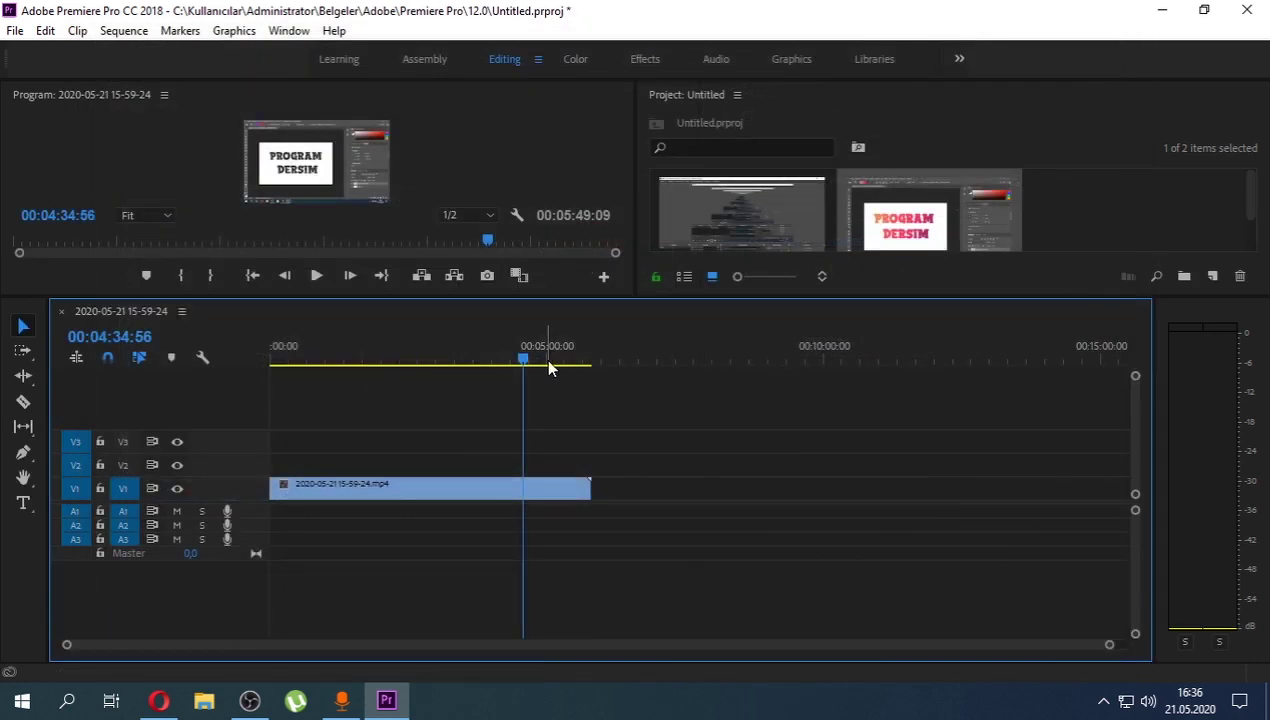